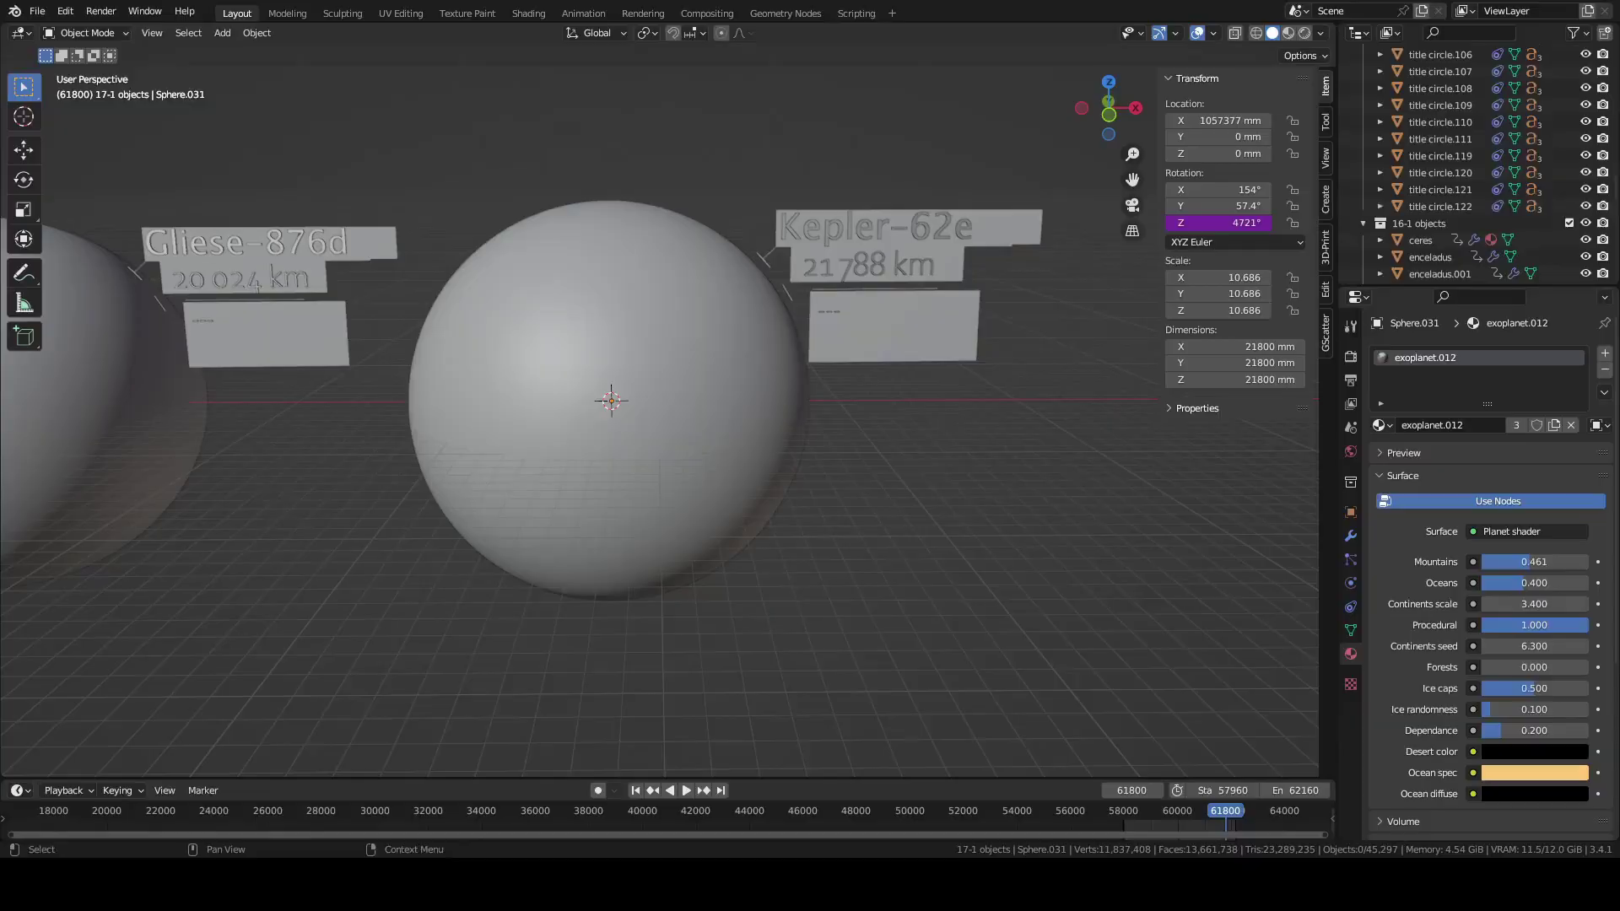
- Switch the viewport to Rendered shading to show the labelled planet row
key(z)
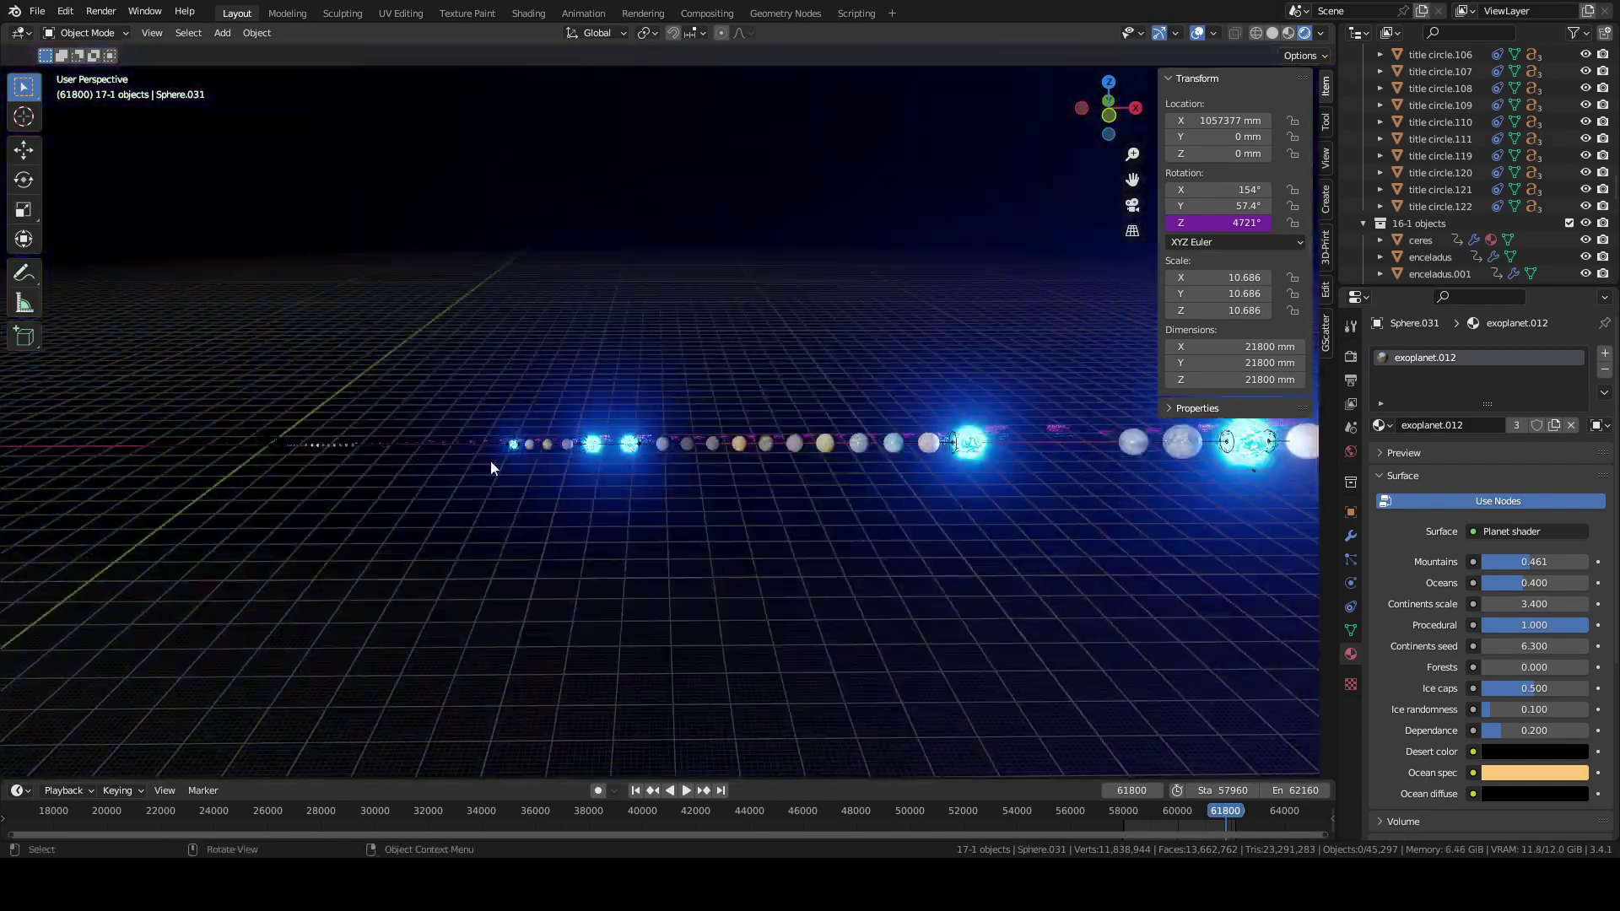
- Move the k37b planet along X beside Kepler-62e and size it to 22500 mm
click(722, 462)
key(g)
key(x)
key(shift+s)
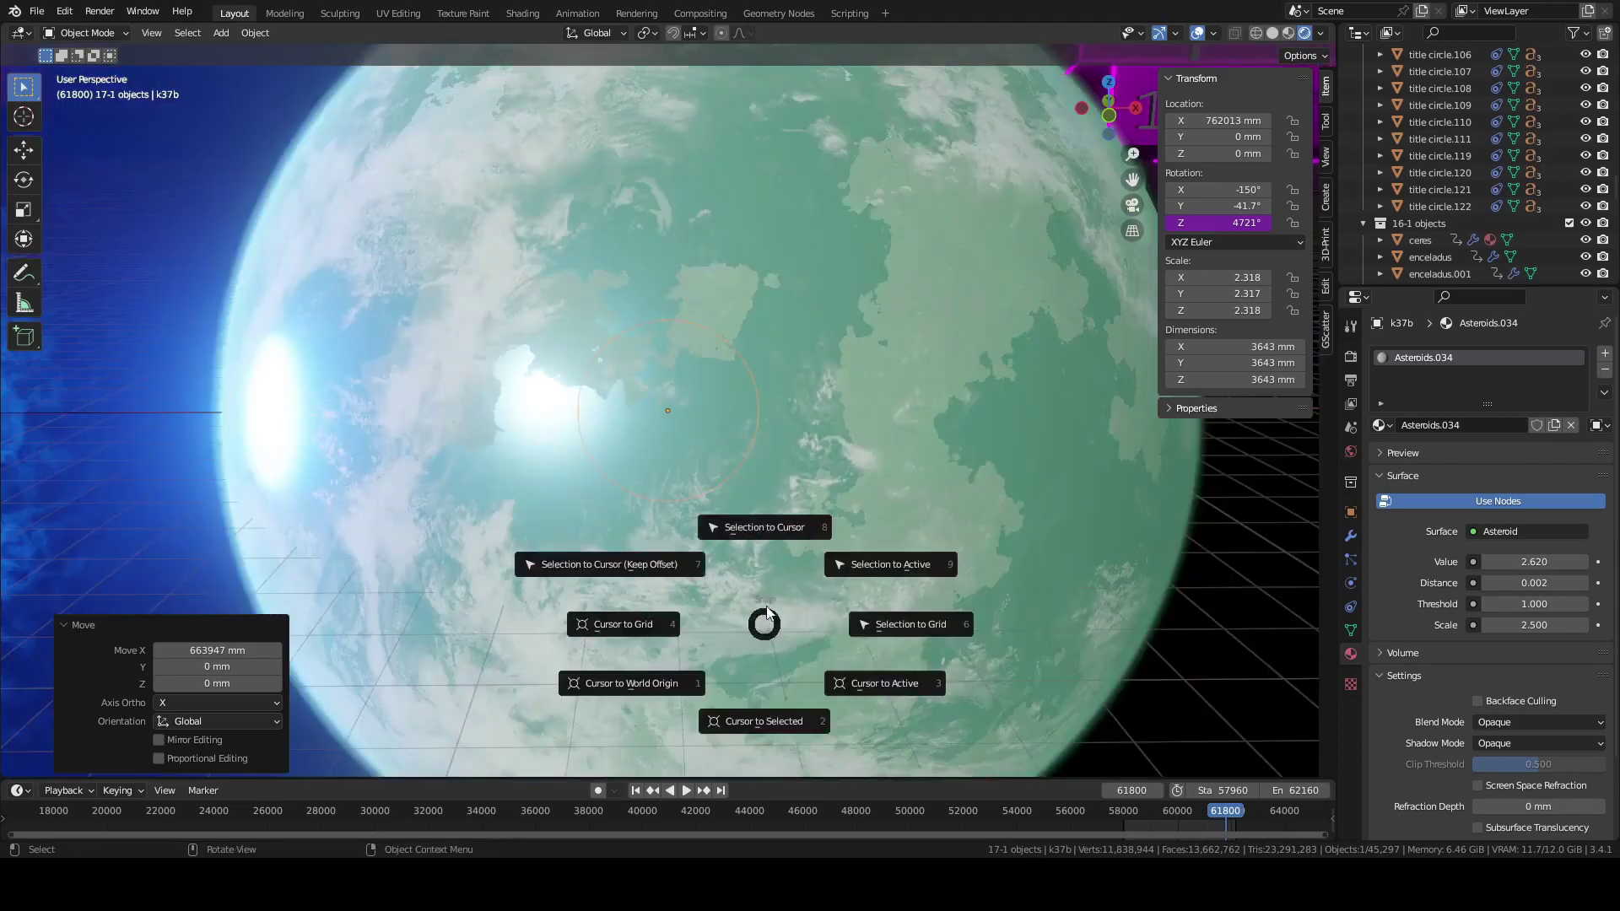
drag(1230, 347, 1230, 380)
text(22500)
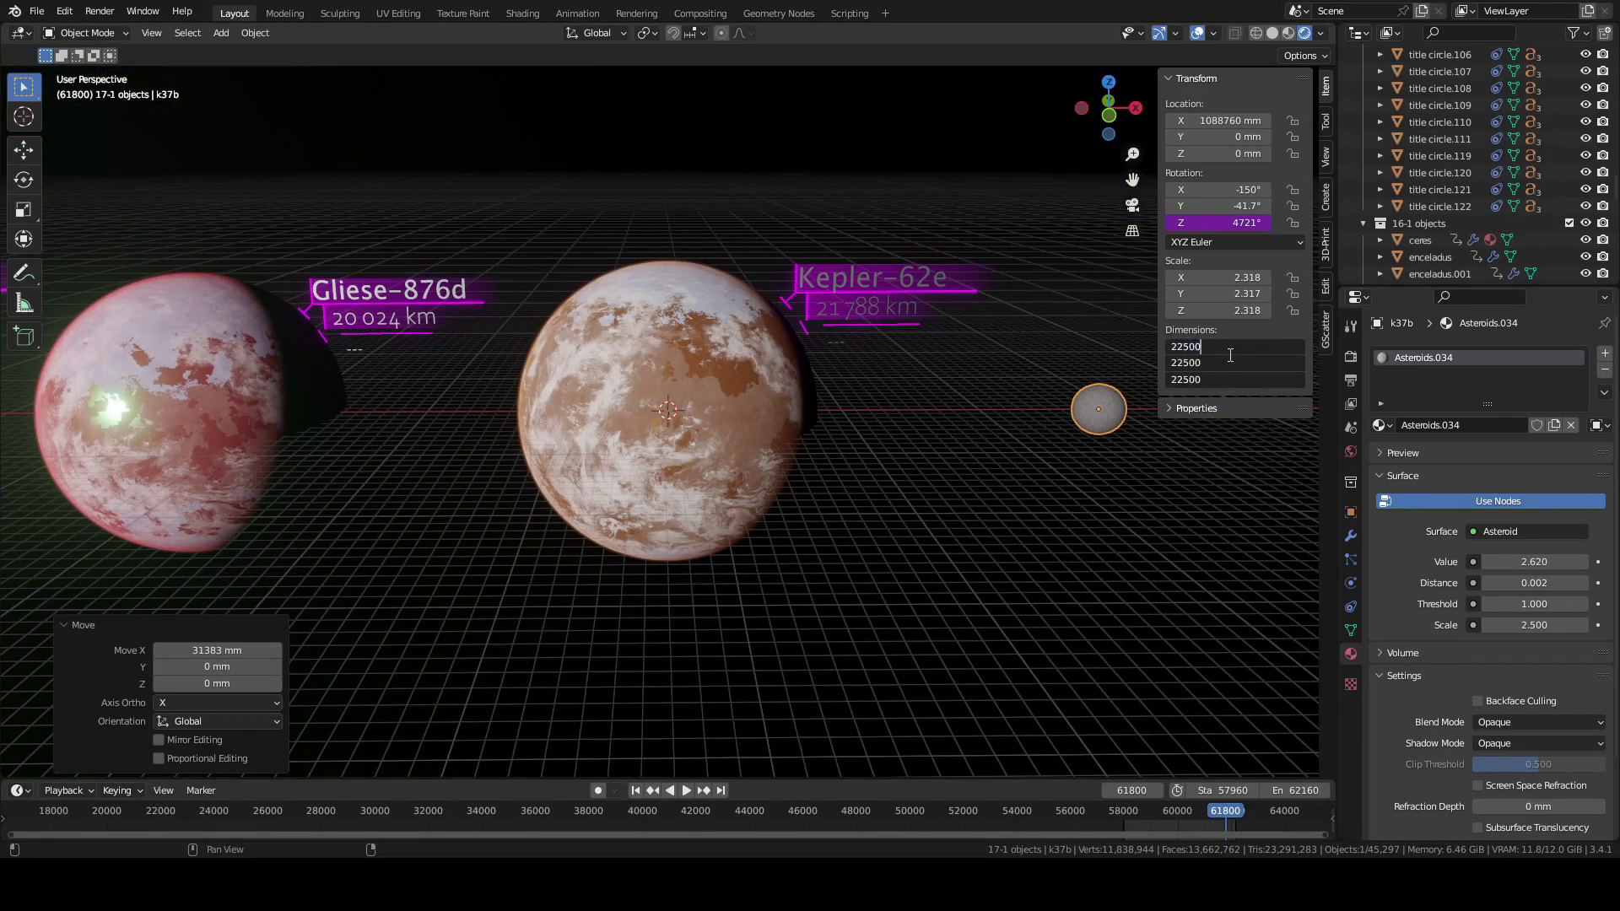
key(Return)
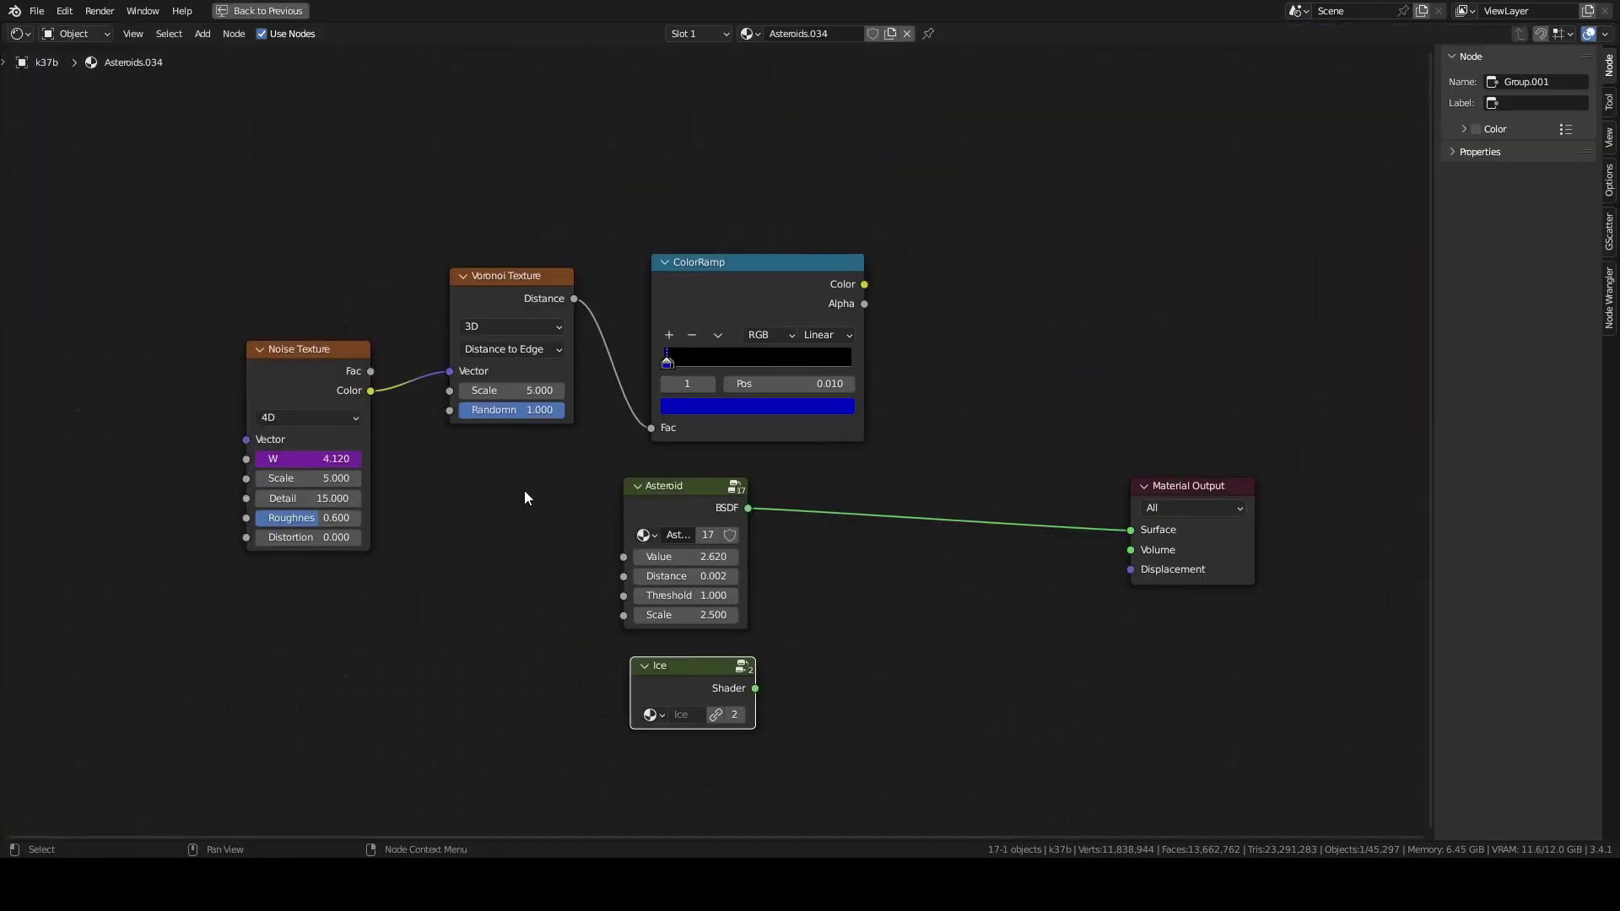
- Add a Mix Shader blending the Asteroid and Ice shaders, then scale up the planet's mesh
key(shift+a)
click(878, 472)
key(ctrl+space)
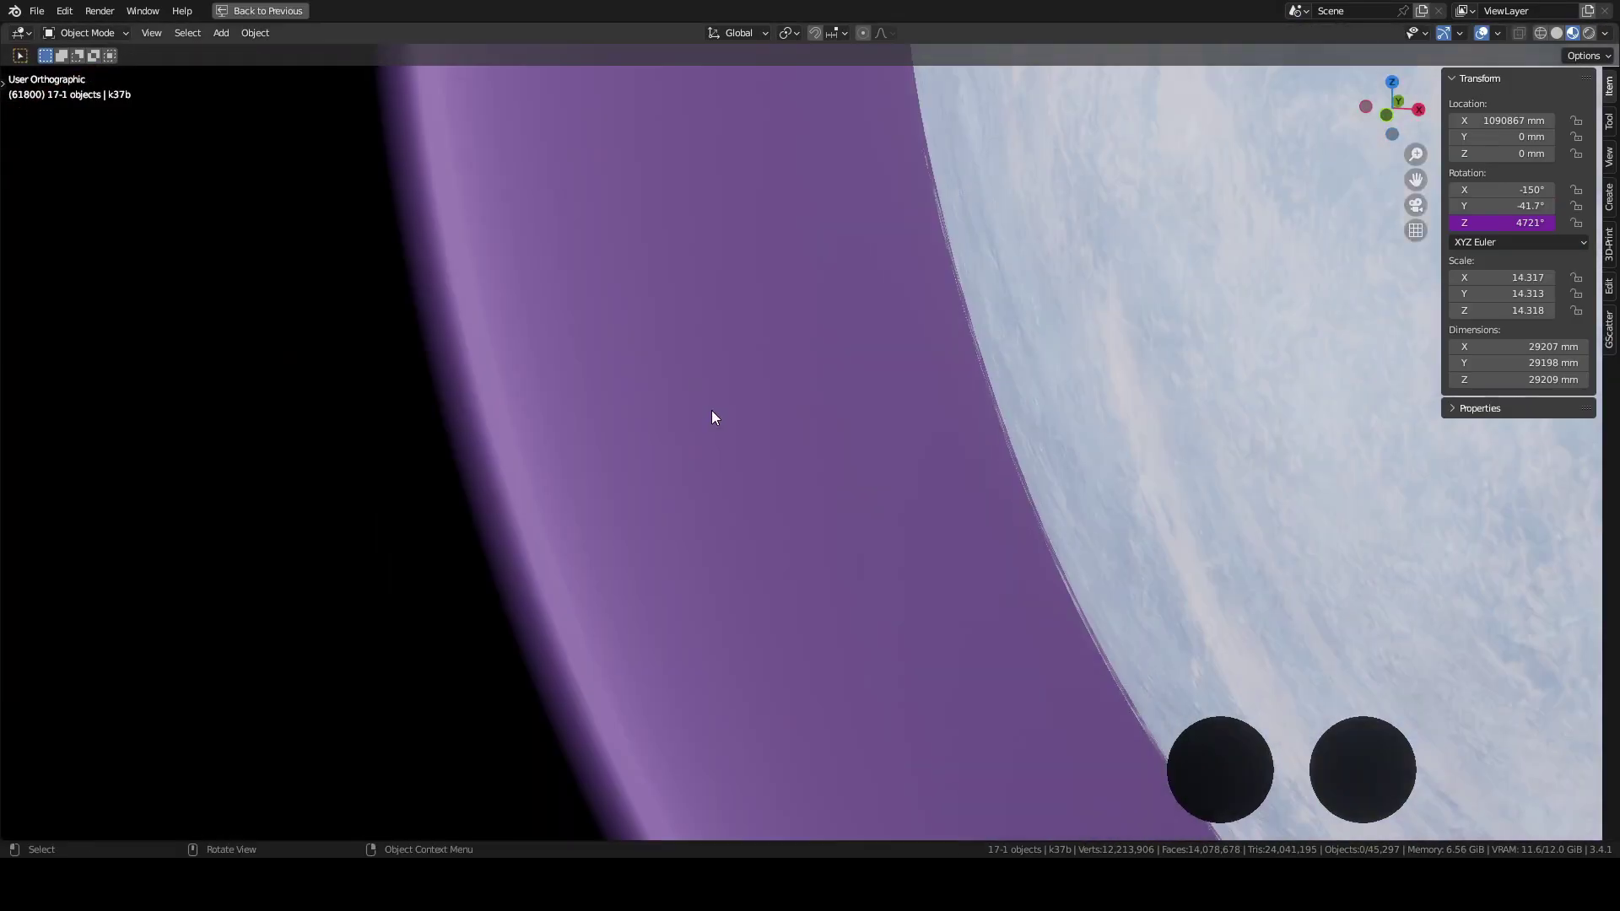
key(Tab)
key(s)
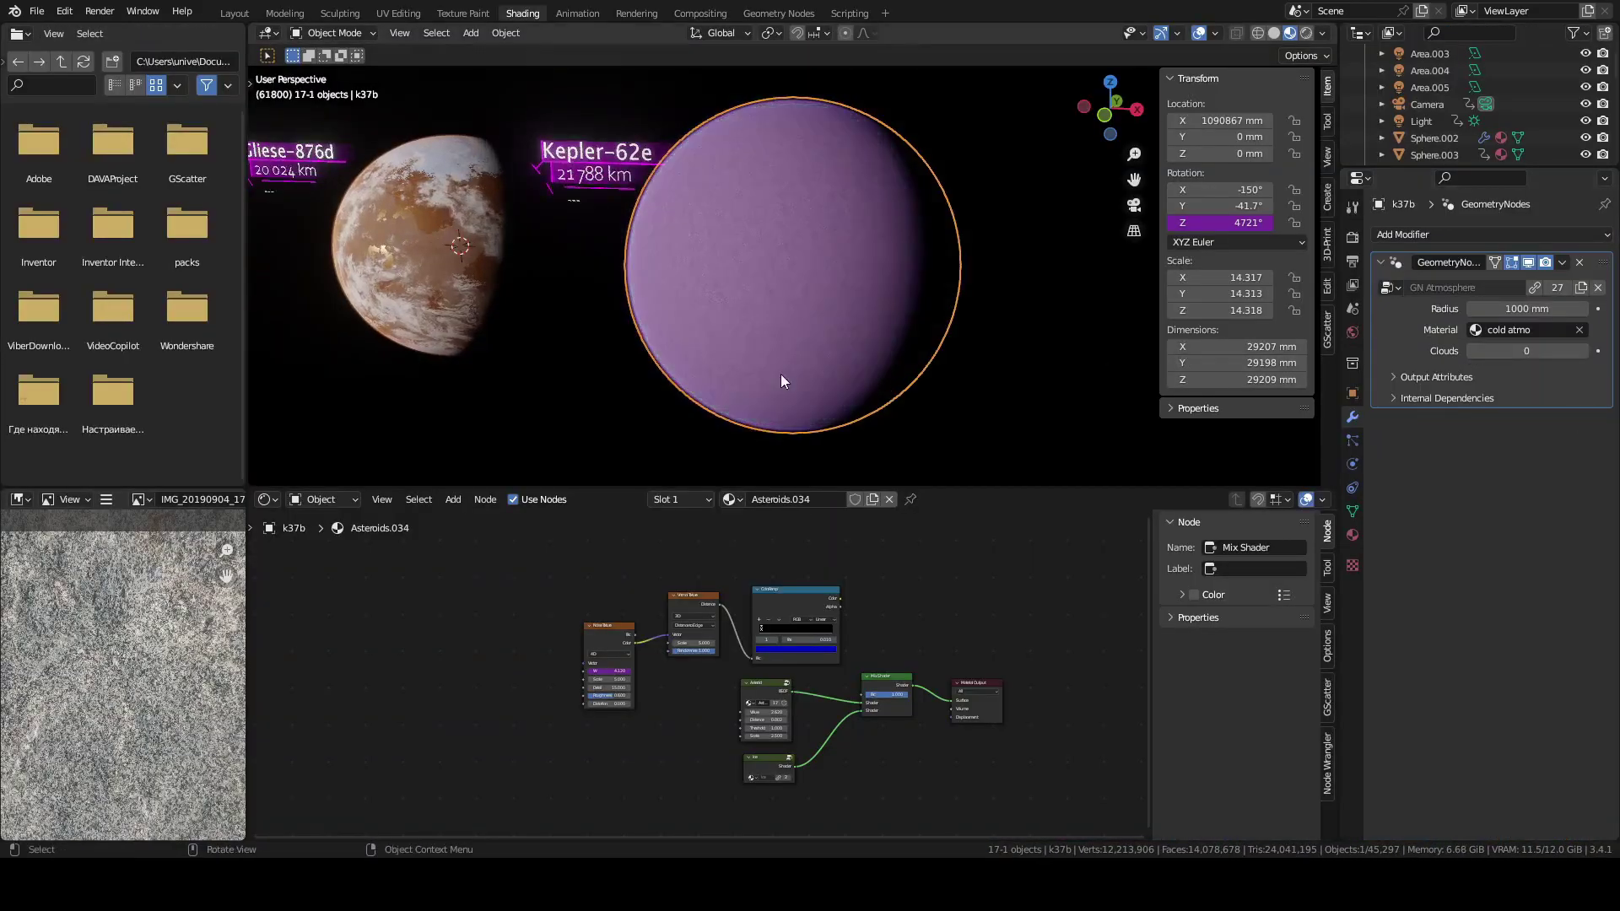
scroll(822, 350, up, 3)
scroll(725, 700, up, 4)
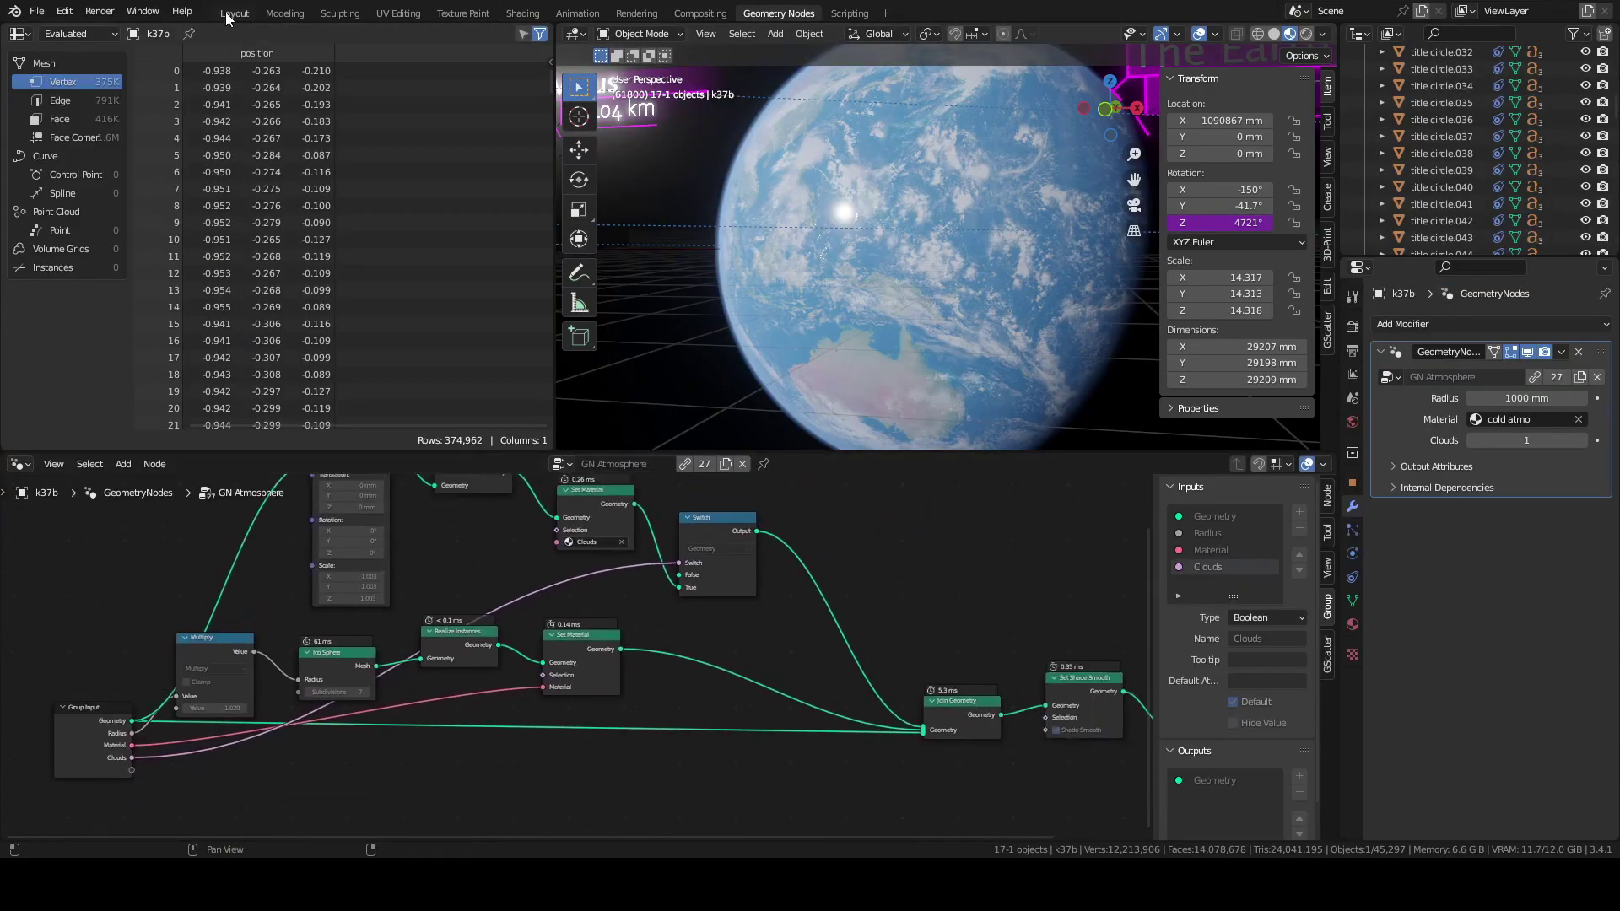
- Back in Layout, select the icy planet and then the neighbouring k37b.001 planet
click(230, 13)
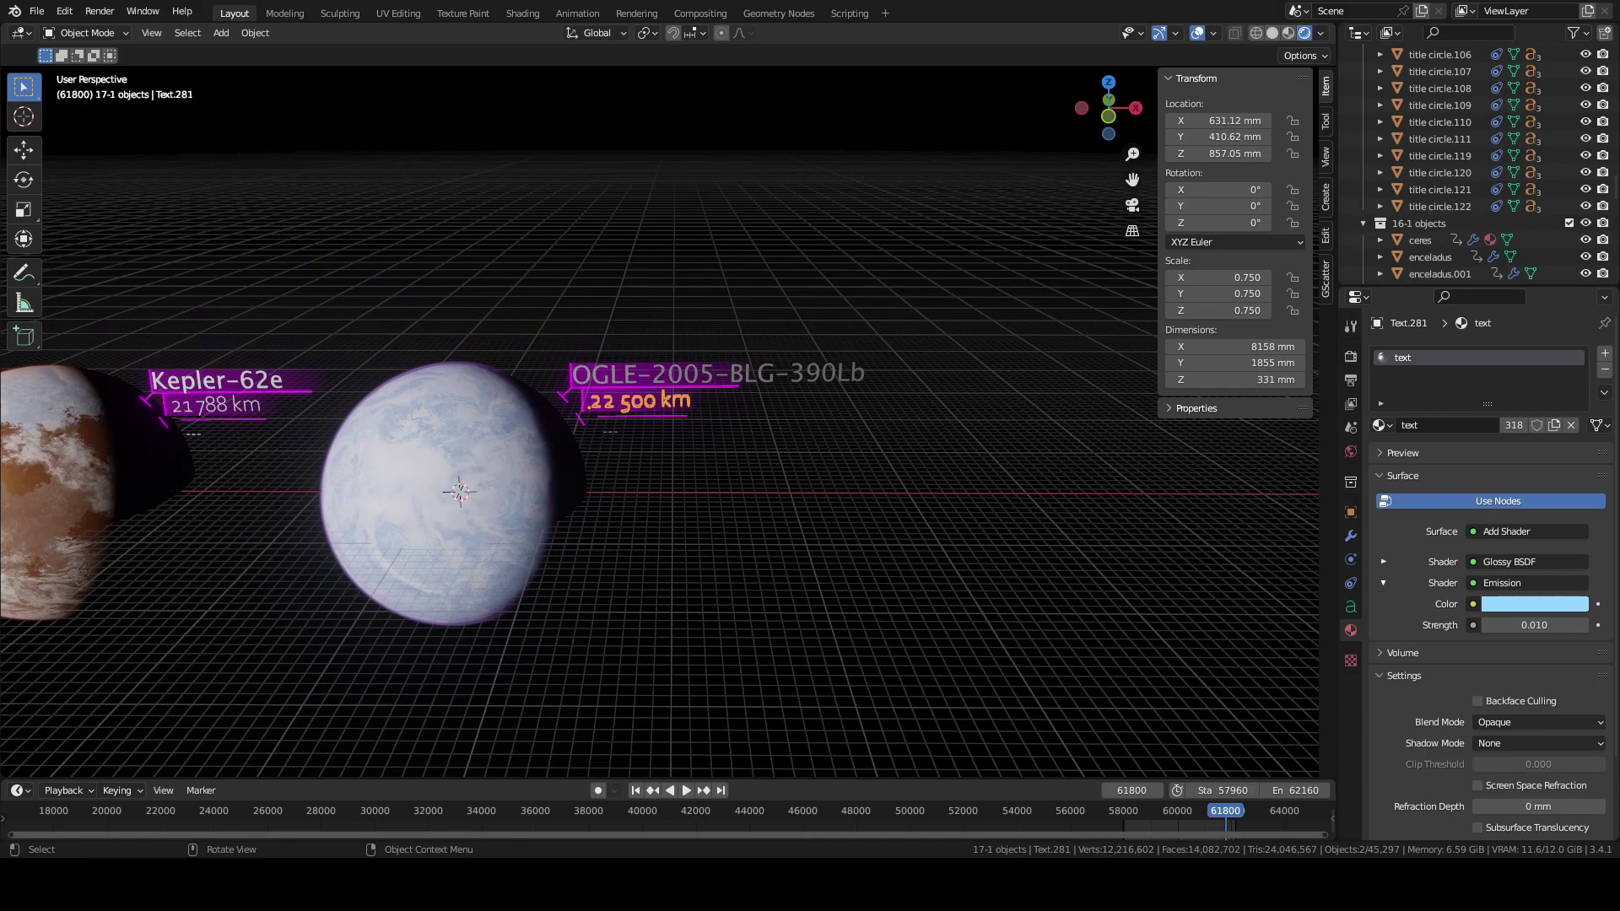
click(408, 440)
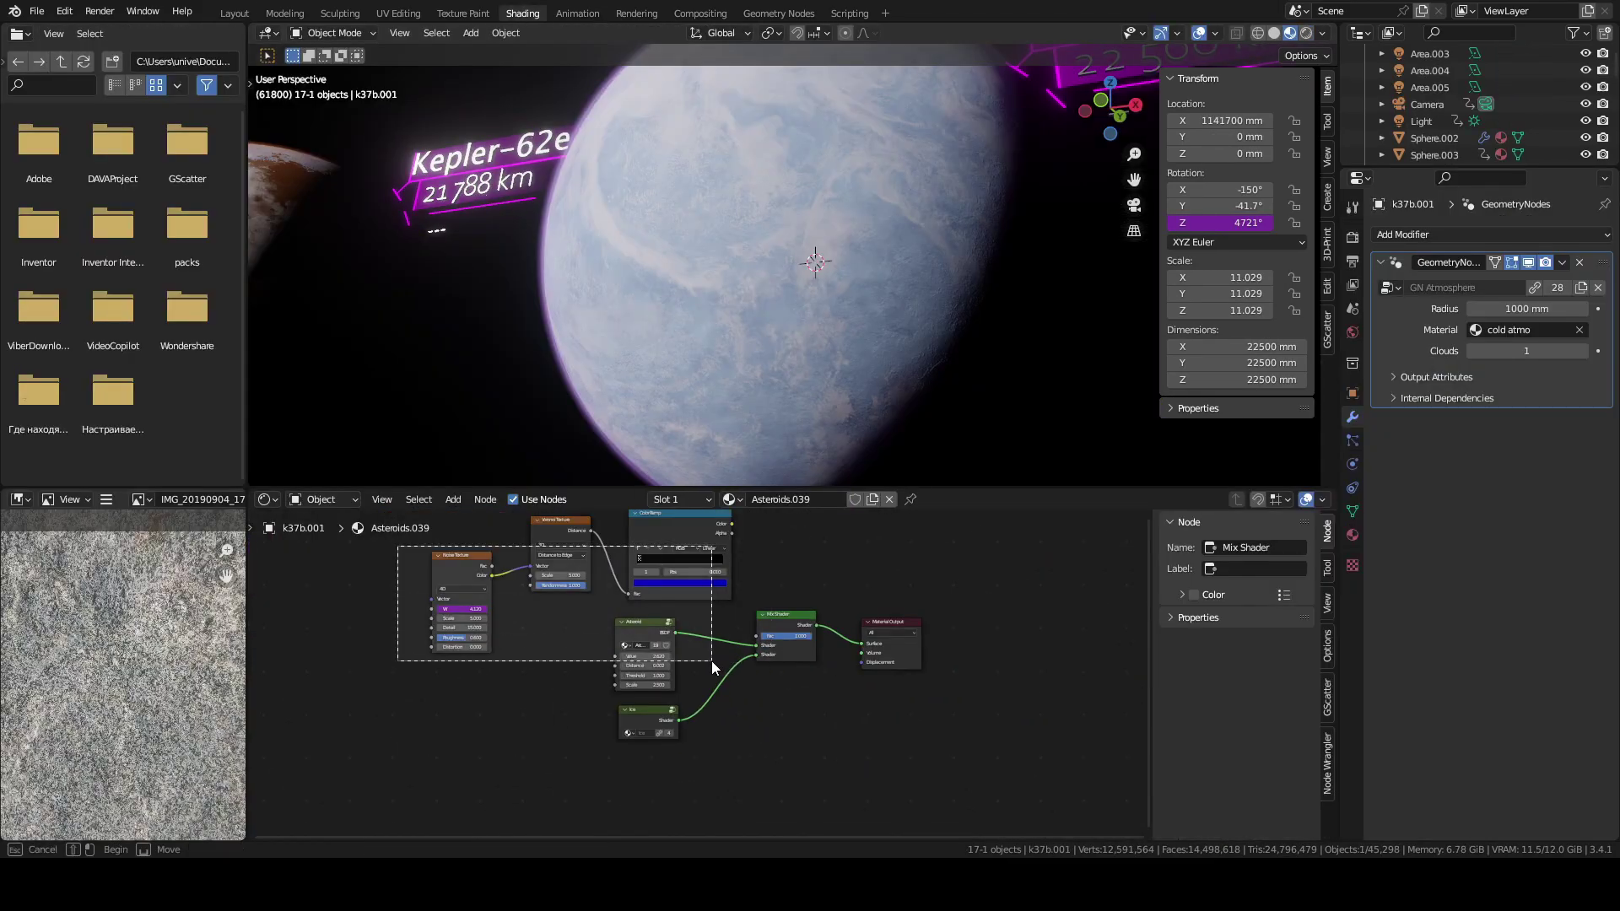
click(795, 372)
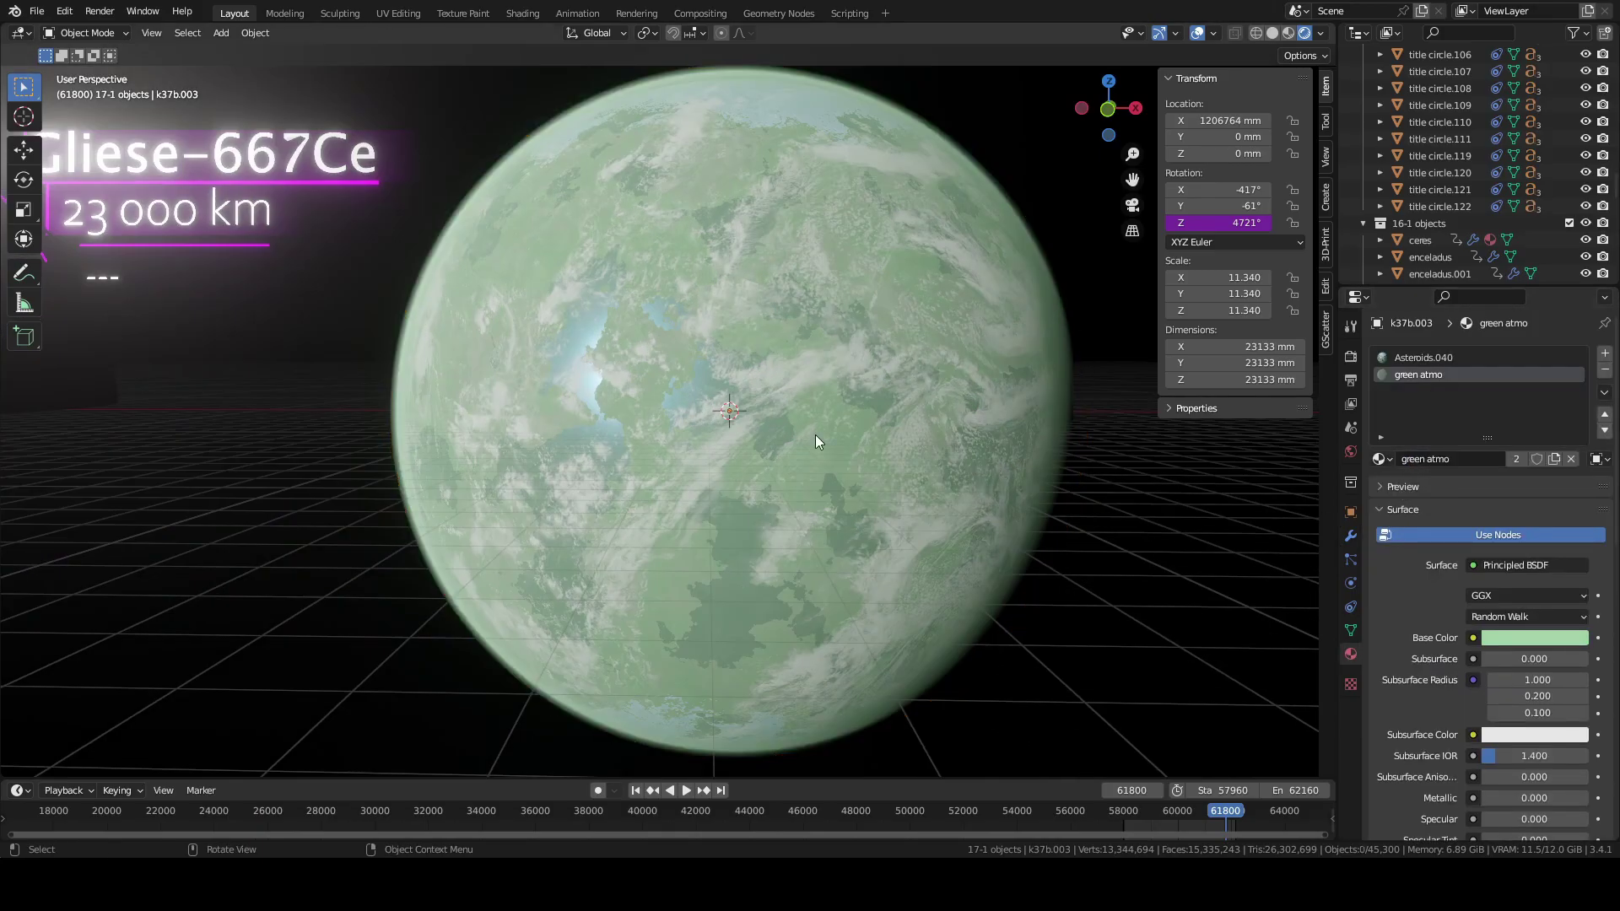
- Give the Gliese-667Ce planet a pale green tint with the green atmo material
middle_drag(815, 434, 757, 442)
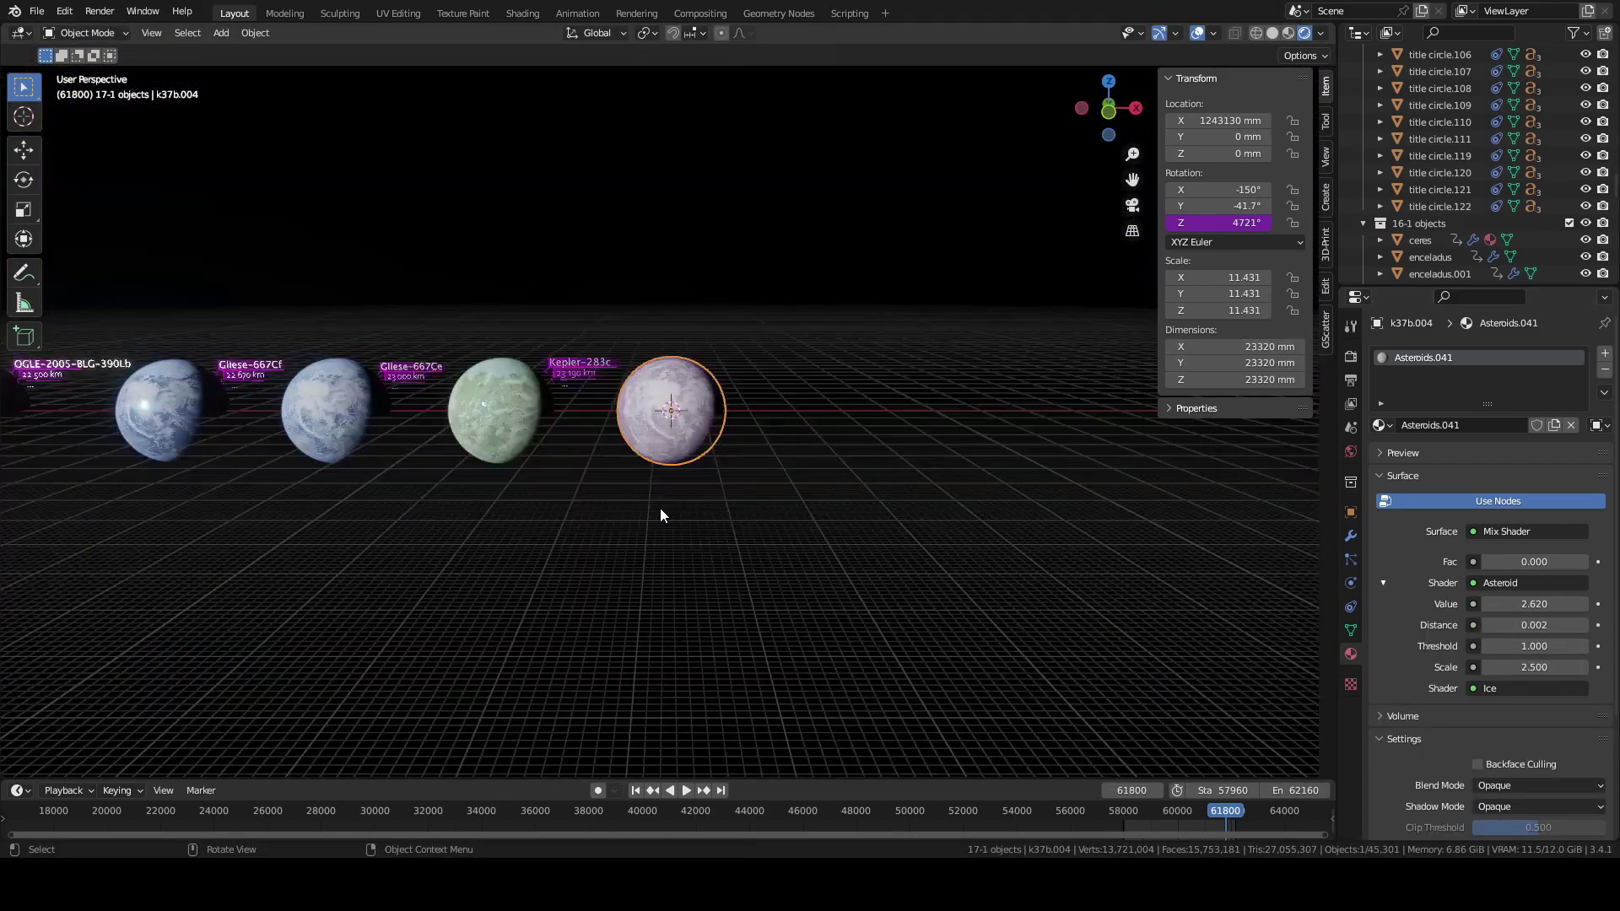
- Make a linked duplicate of KOI-1781b further along X with its rotation cleared
right_click(1390, 231)
click(1390, 238)
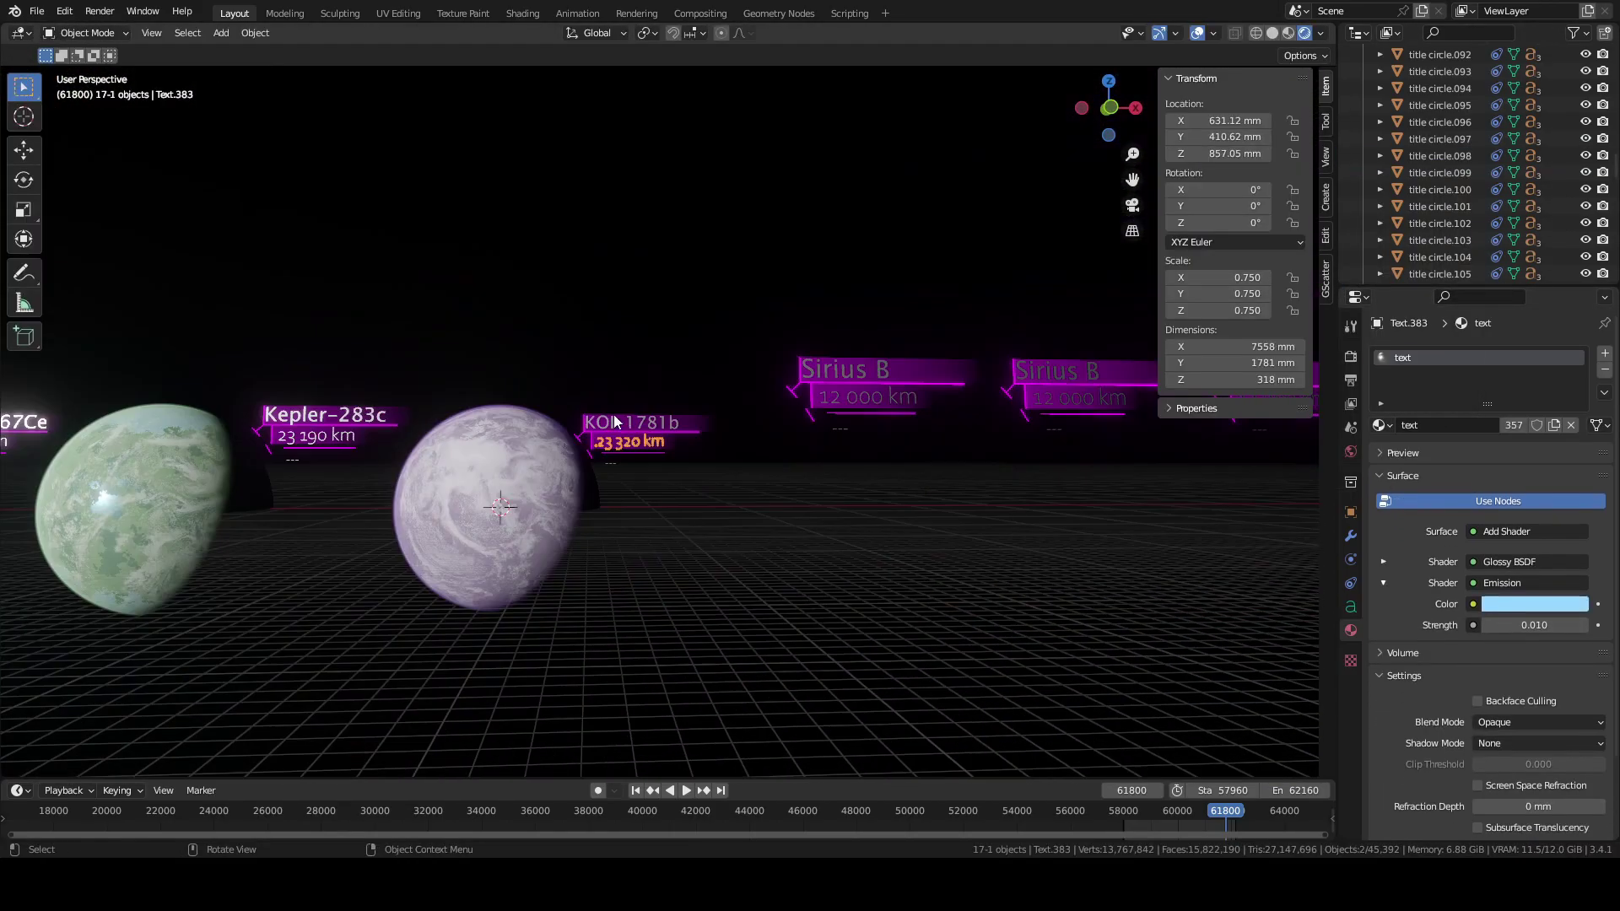
click(488, 506)
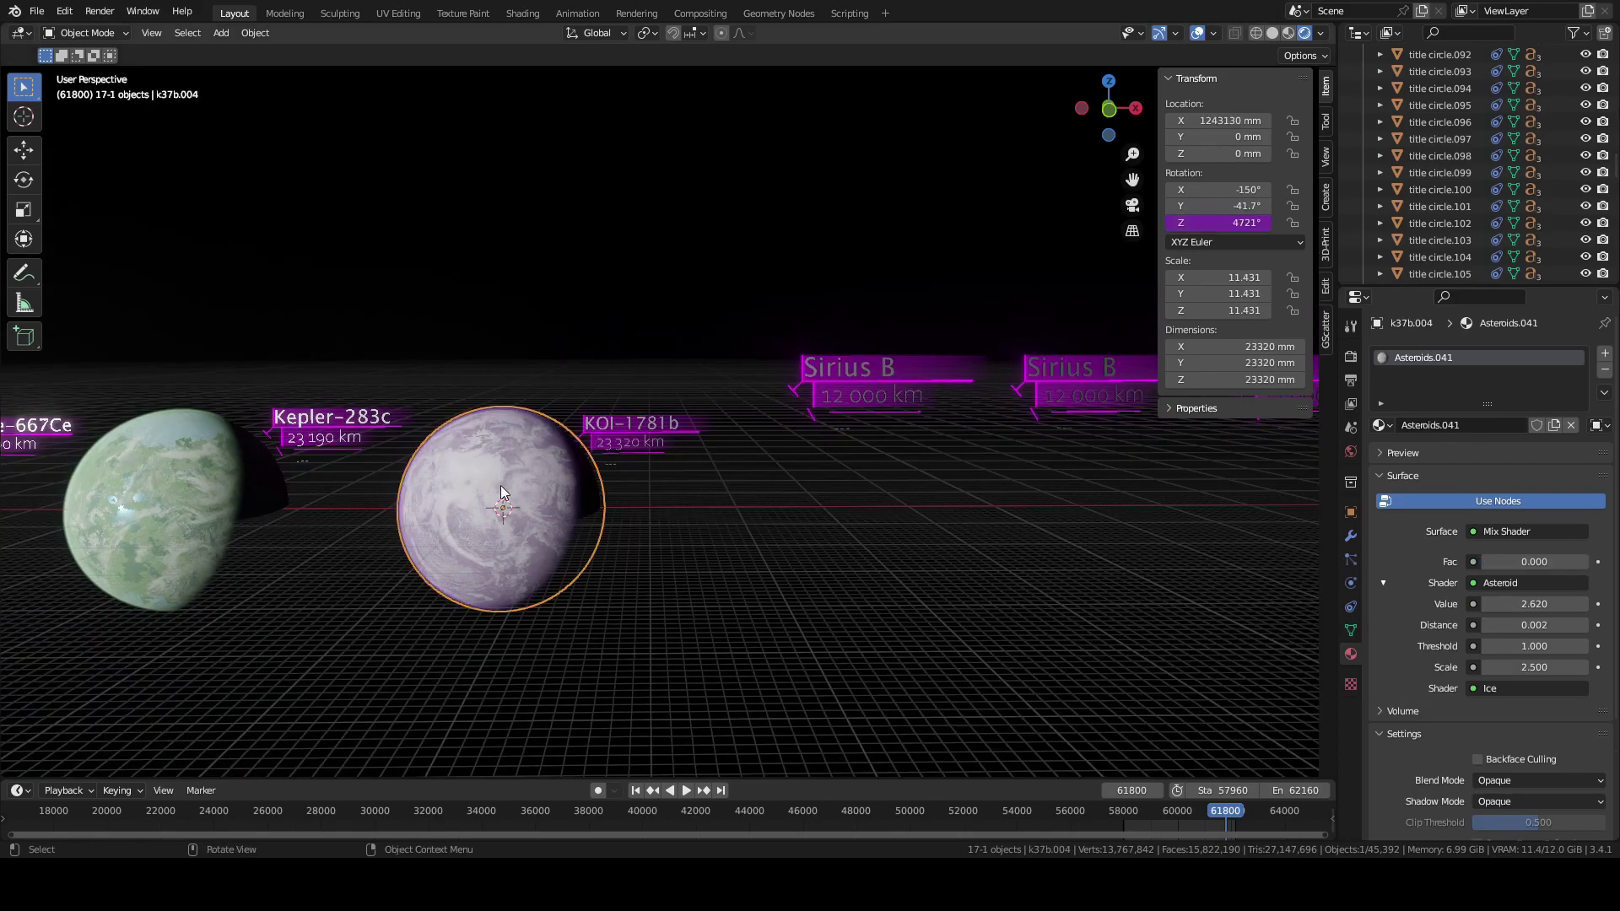
key(alt+d)
key(x)
click(777, 506)
key(KP_Decimal)
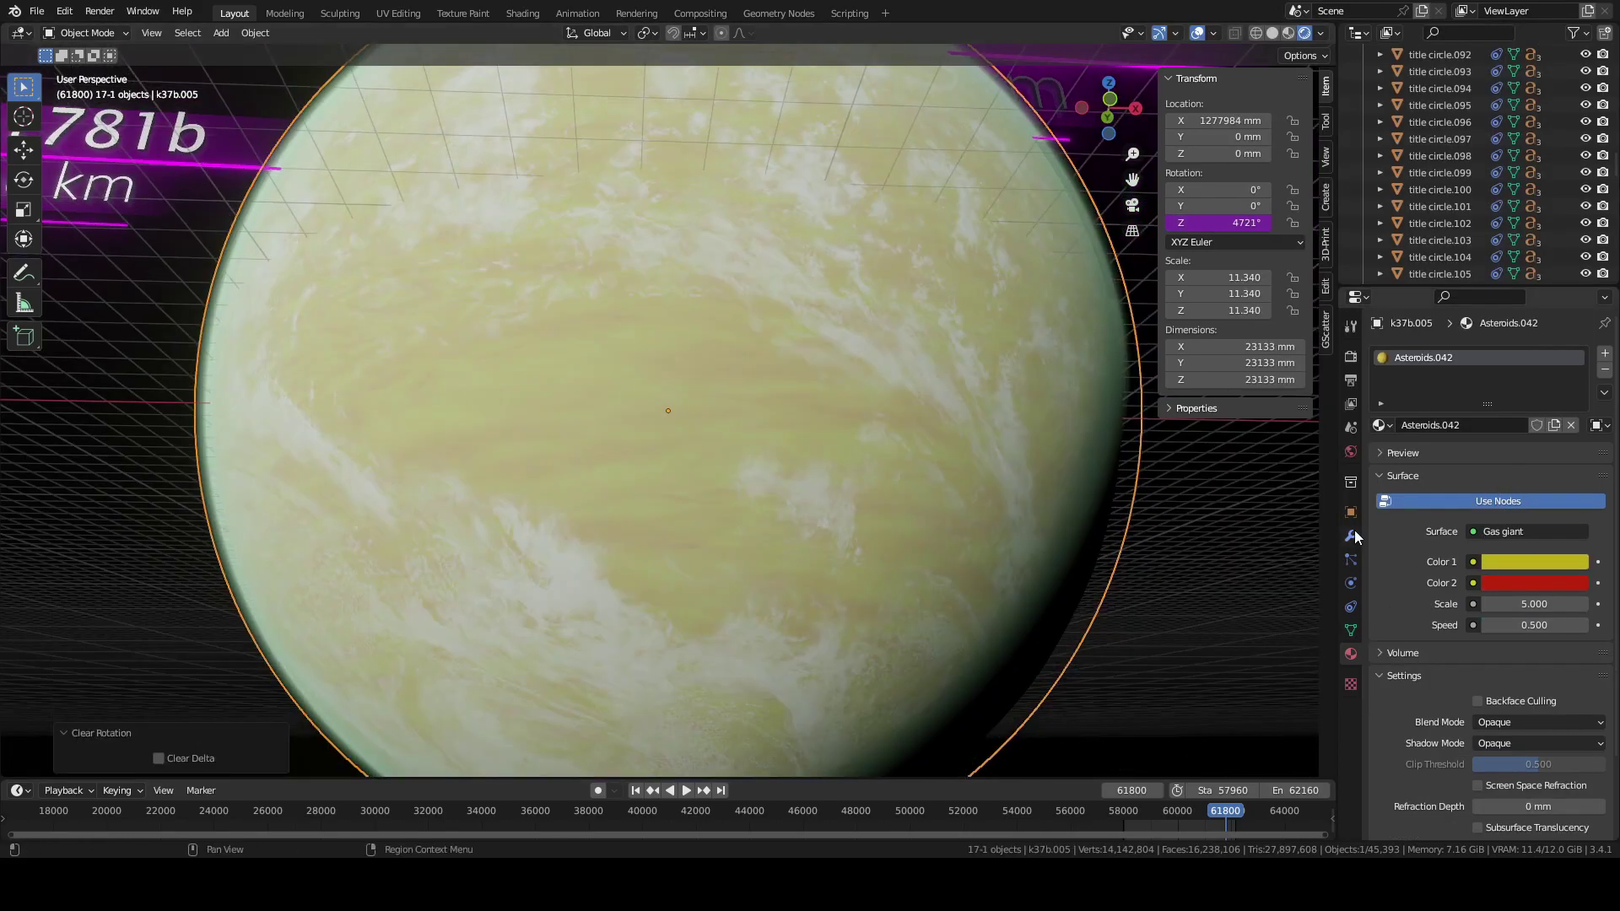
key(alt+r)
- Inspect the copy in wireframe shading, then return to rendered shading
scroll(899, 438, down, 5)
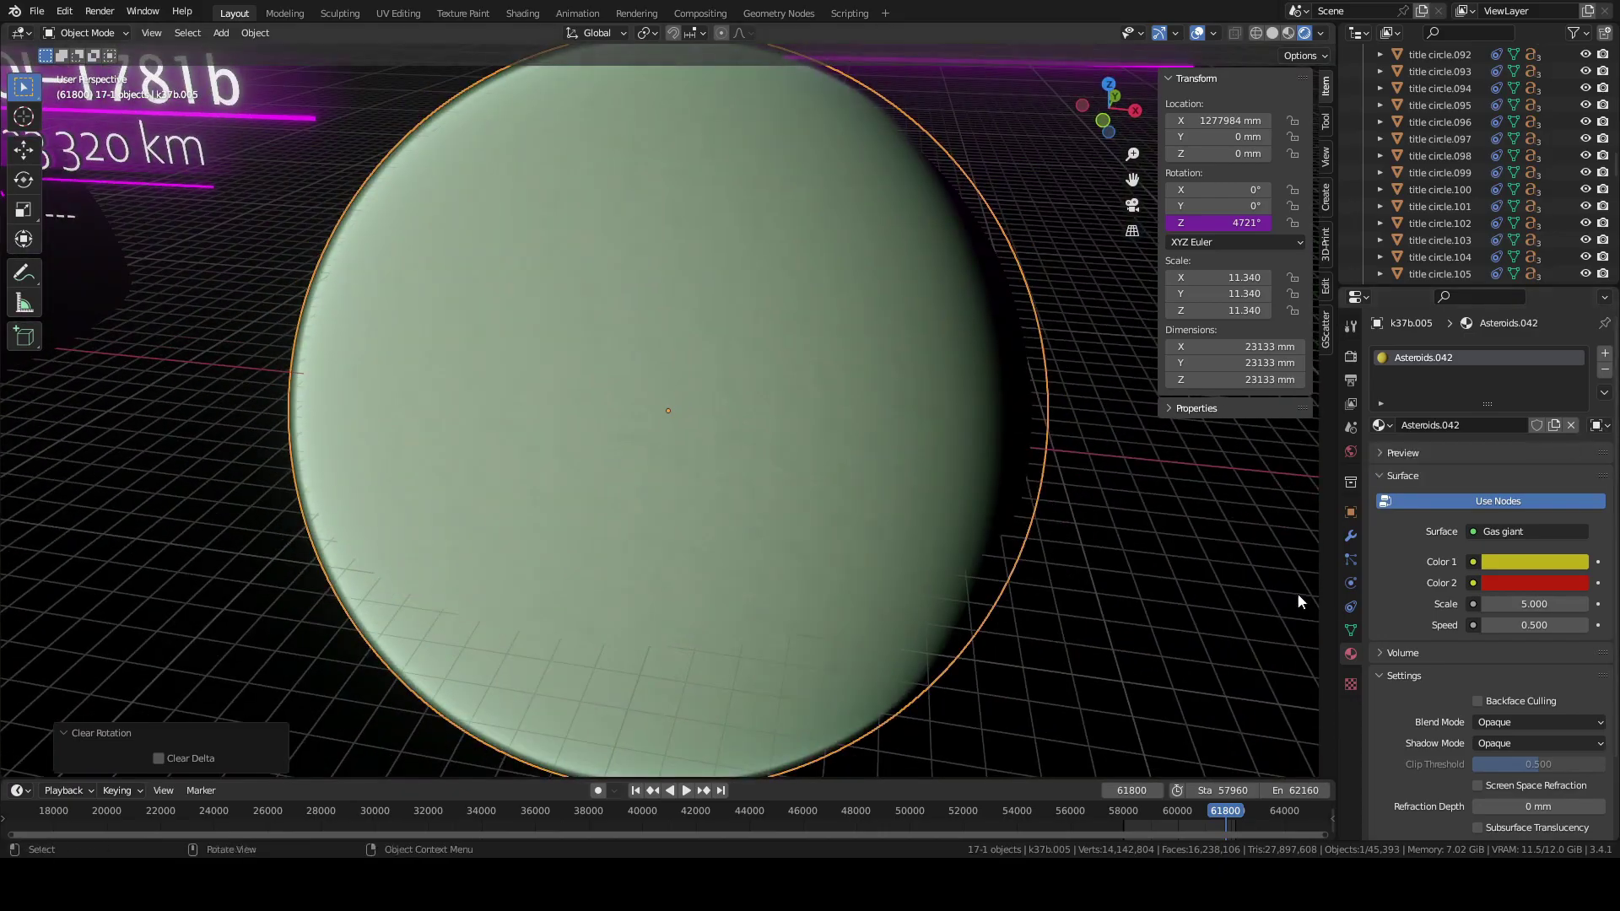
key(shift+z)
scroll(585, 388, up, 3)
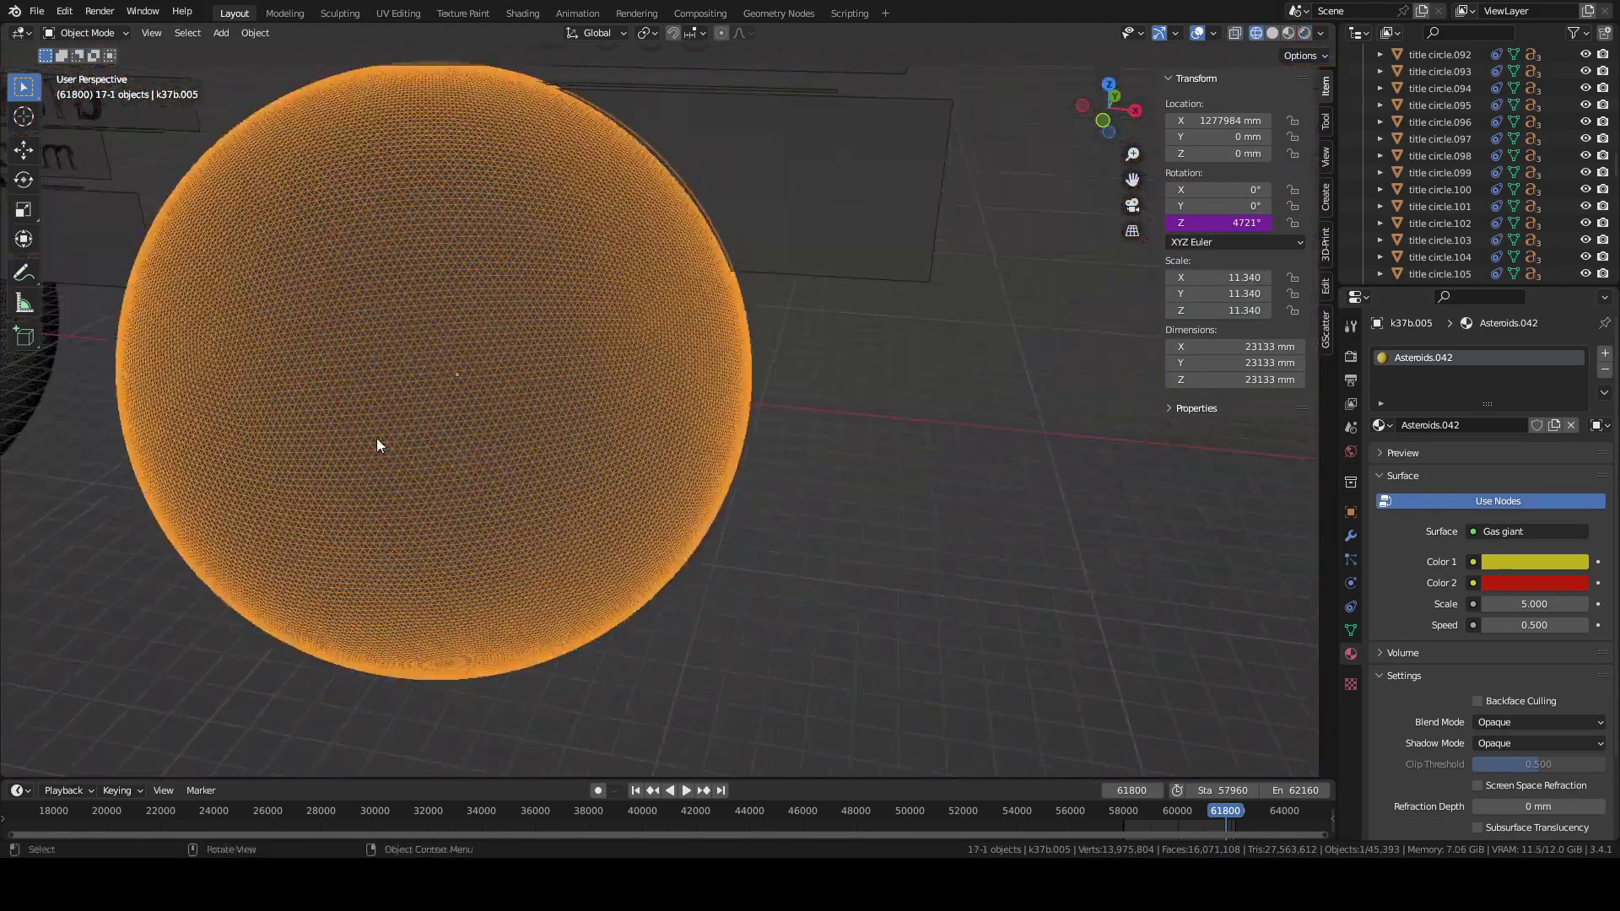
scroll(380, 444, down, 2)
key(shift+z)
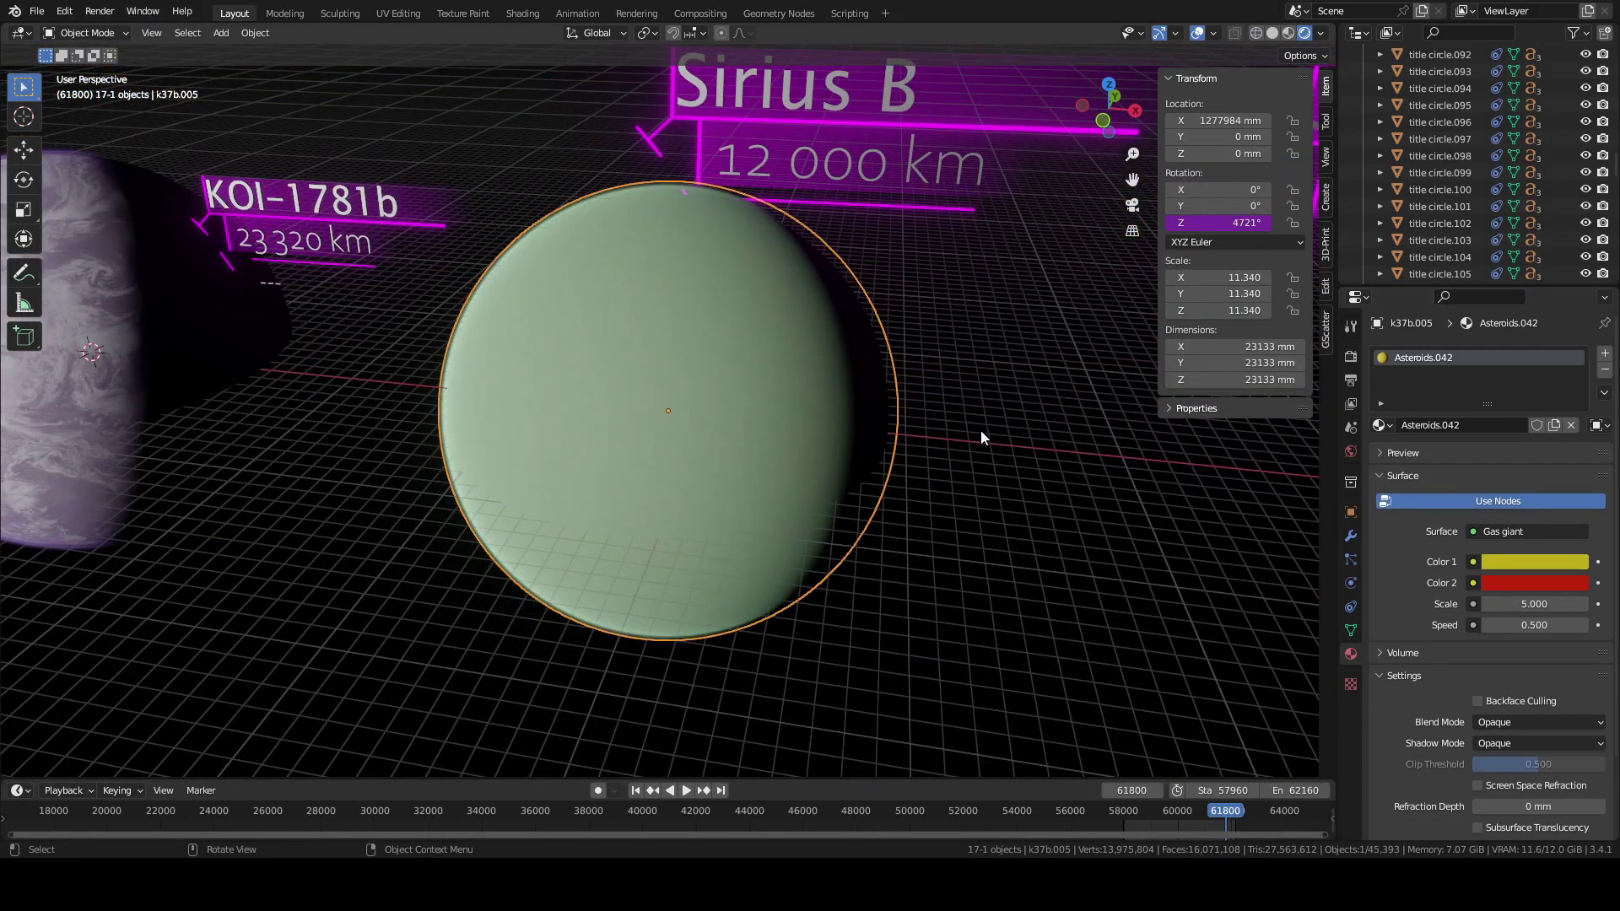
- Save the scene and revert to the saved file
key(ctrl+s)
click(36, 11)
click(51, 80)
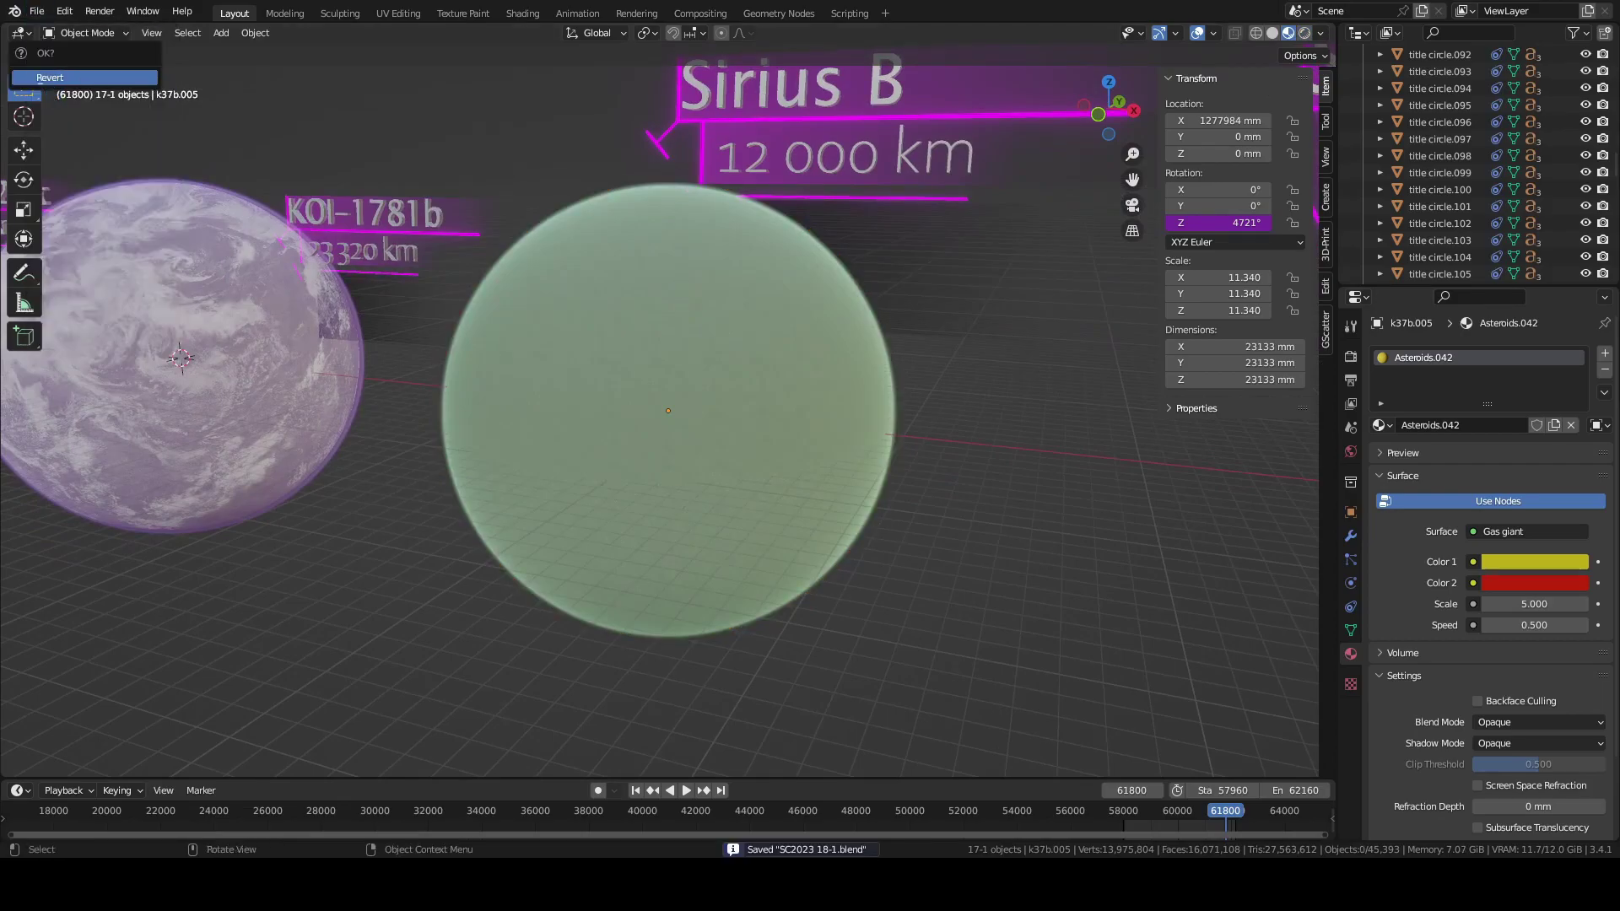
click(42, 77)
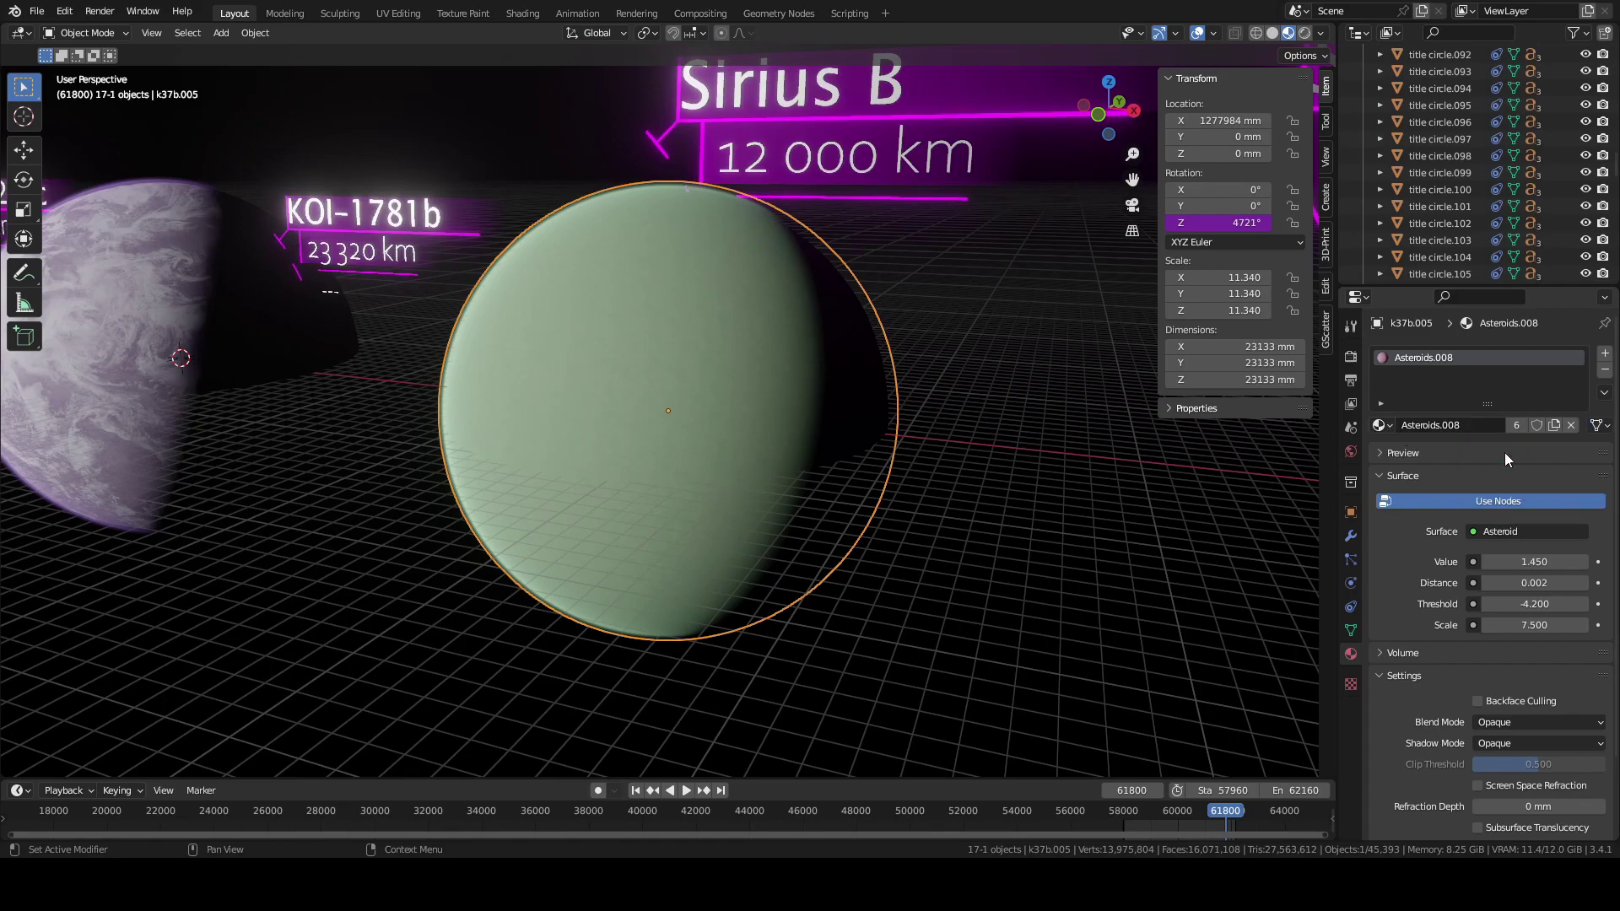
- Set the gas giant's GN Atmosphere modifier to brown atmo with radius around 984 mm
scroll(853, 365, up, 2)
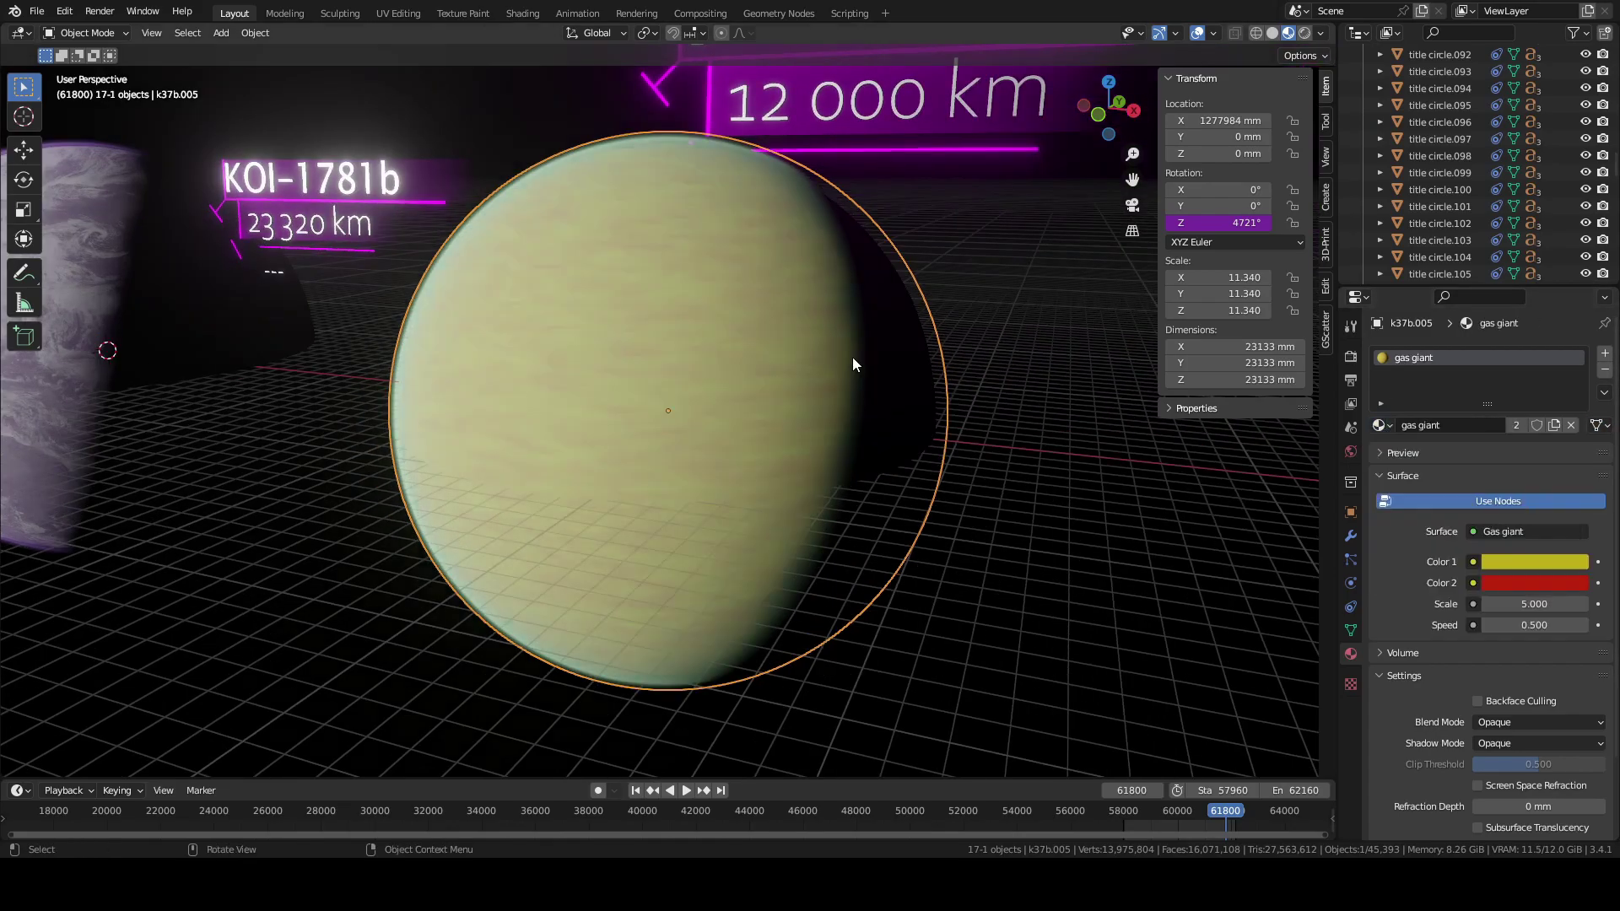
click(1534, 561)
click(1350, 536)
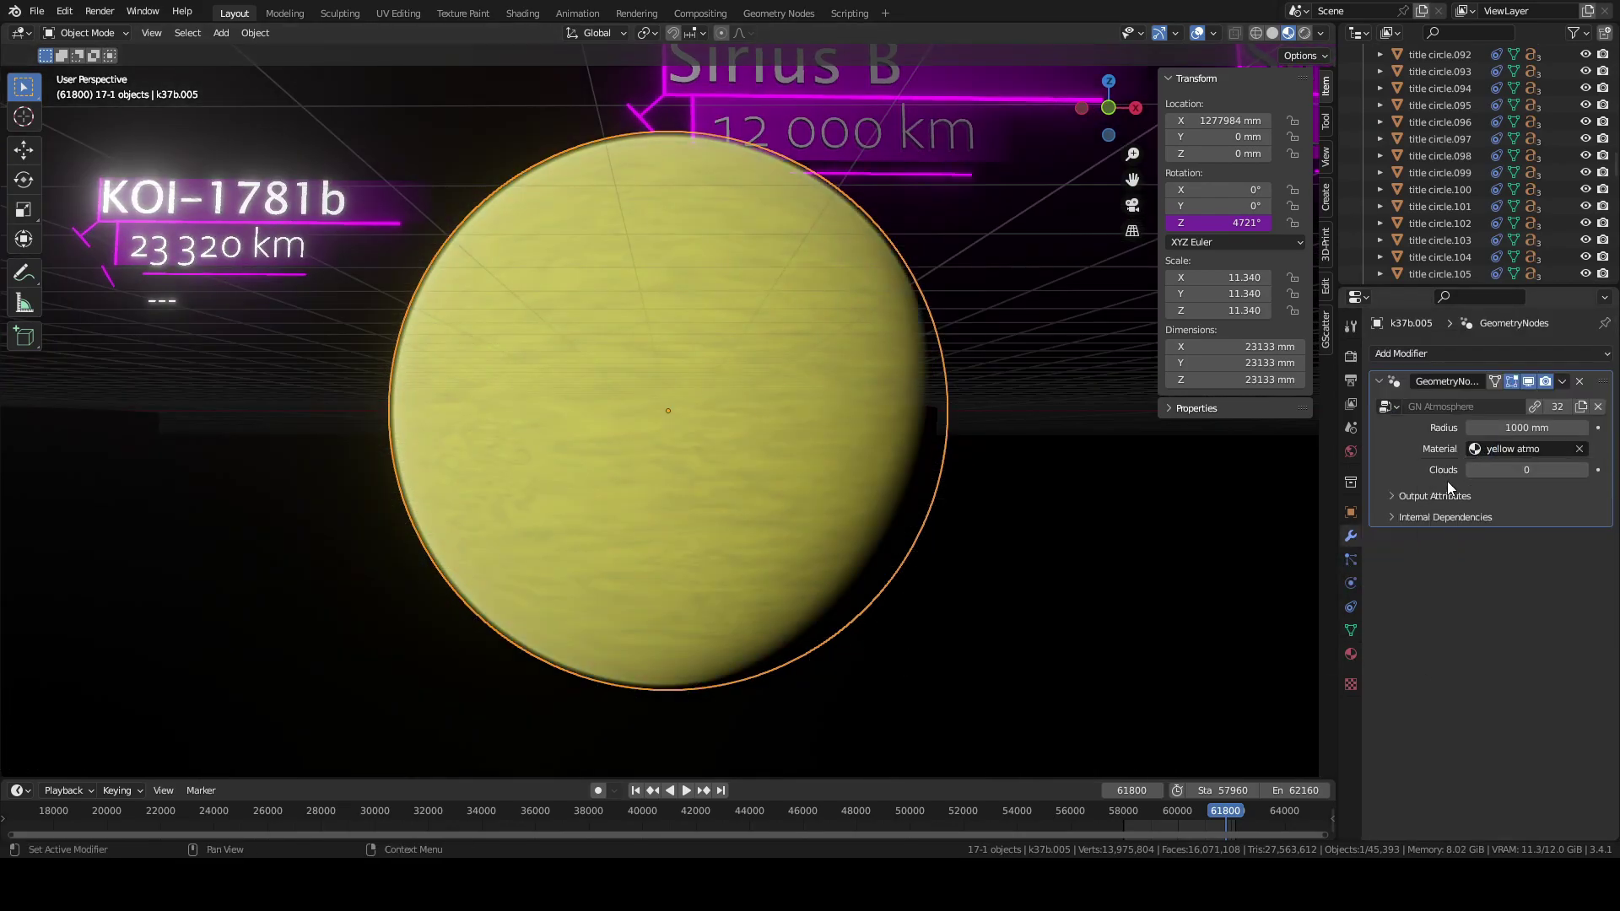
click(1518, 449)
click(1510, 506)
drag(1527, 428, 1519, 428)
click(1351, 653)
scroll(812, 406, up, 4)
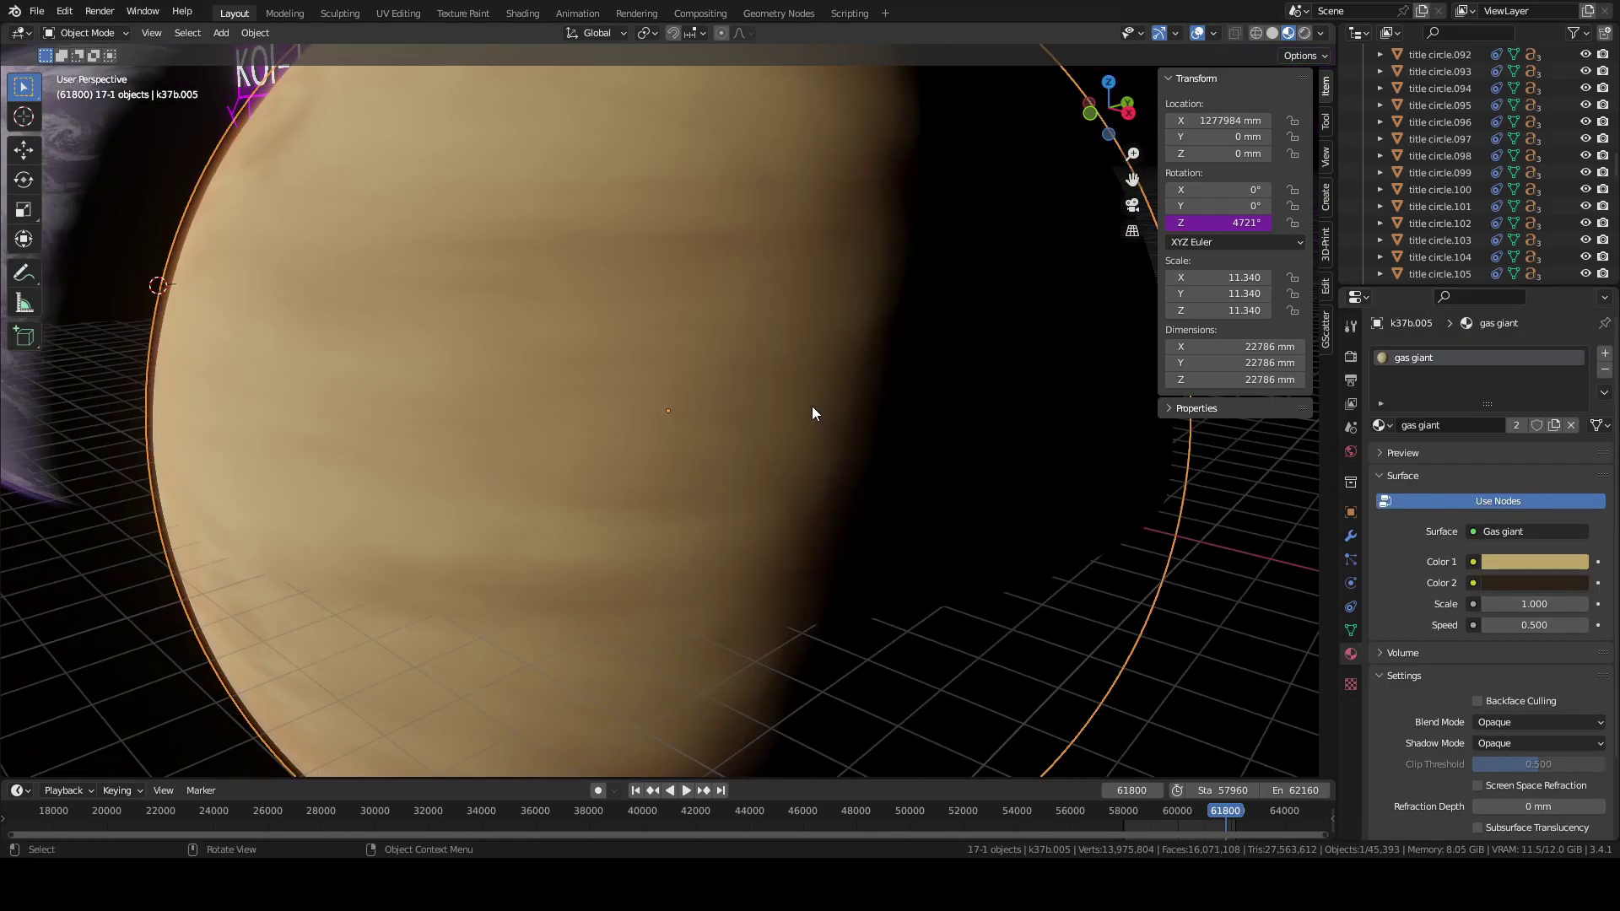
key(Tab)
key(shift+a)
- Add a UV sphere with 512 segments and rings to the gas giant's mesh
click(548, 540)
text(512)
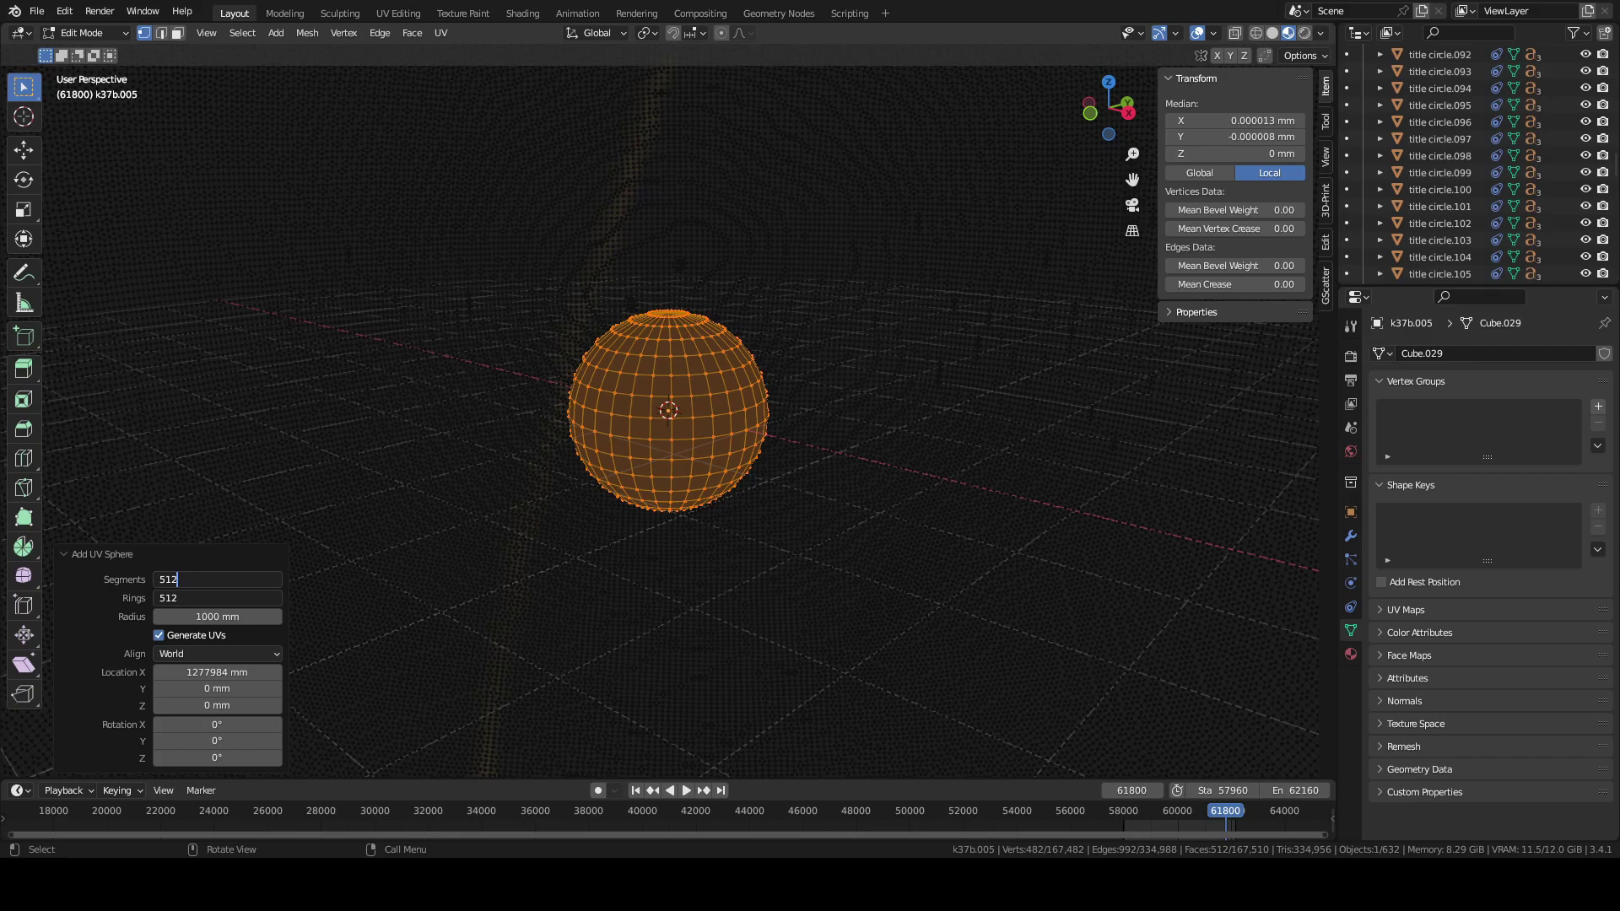
key(Return)
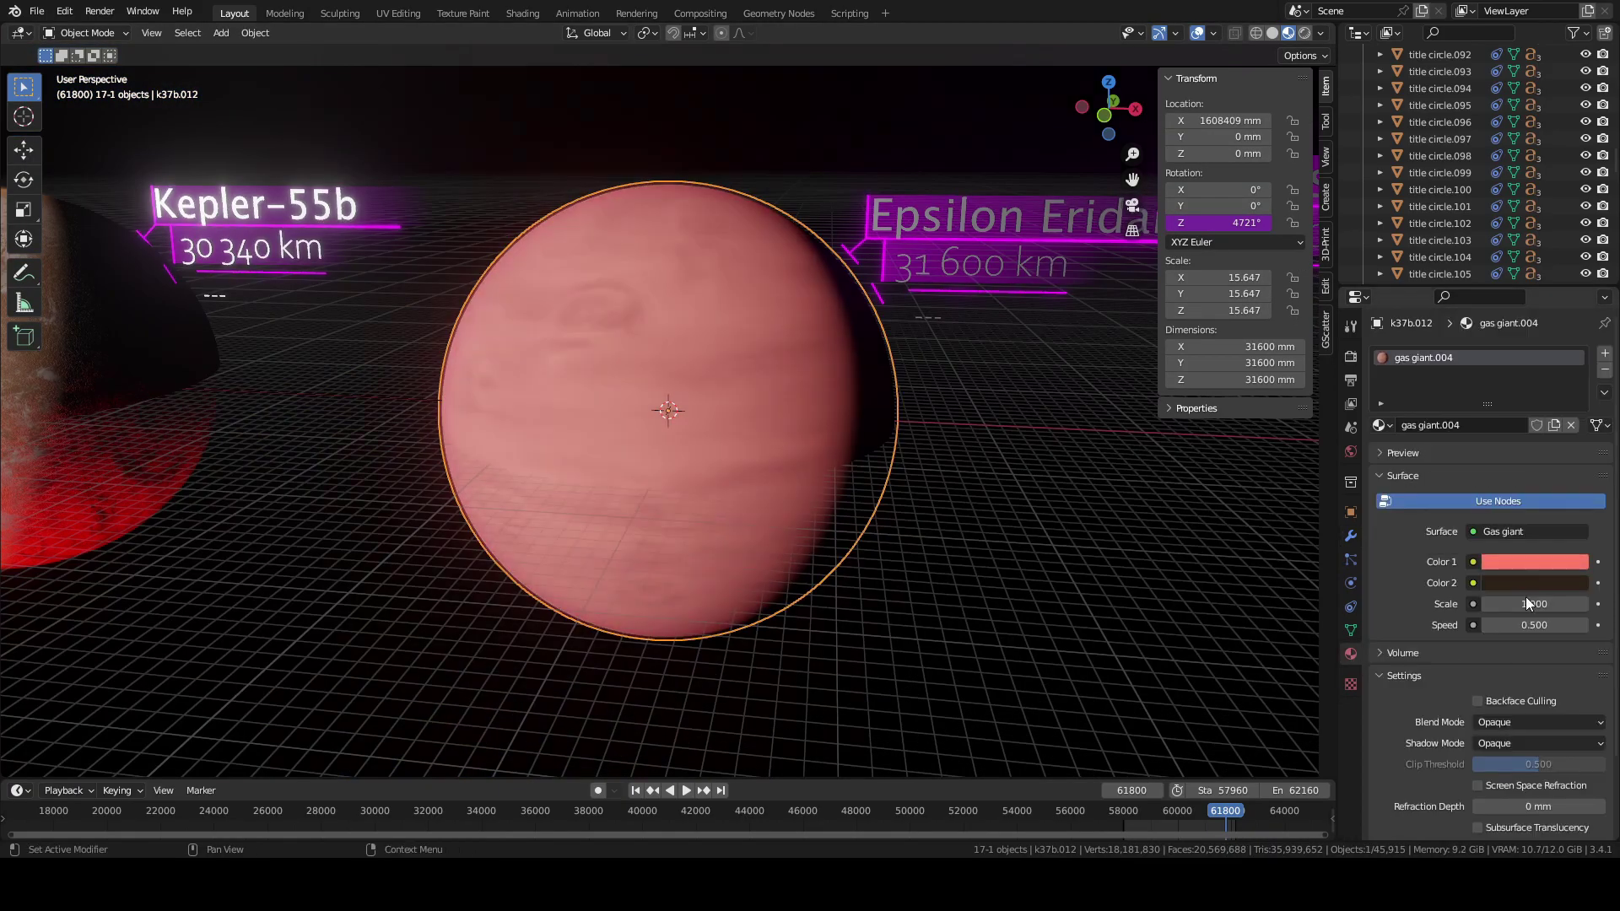
text(1.520)
- Set the gas giant texture scale to 1.520 and place a linked copy further along X
key(Return)
scroll(668, 410, down, 5)
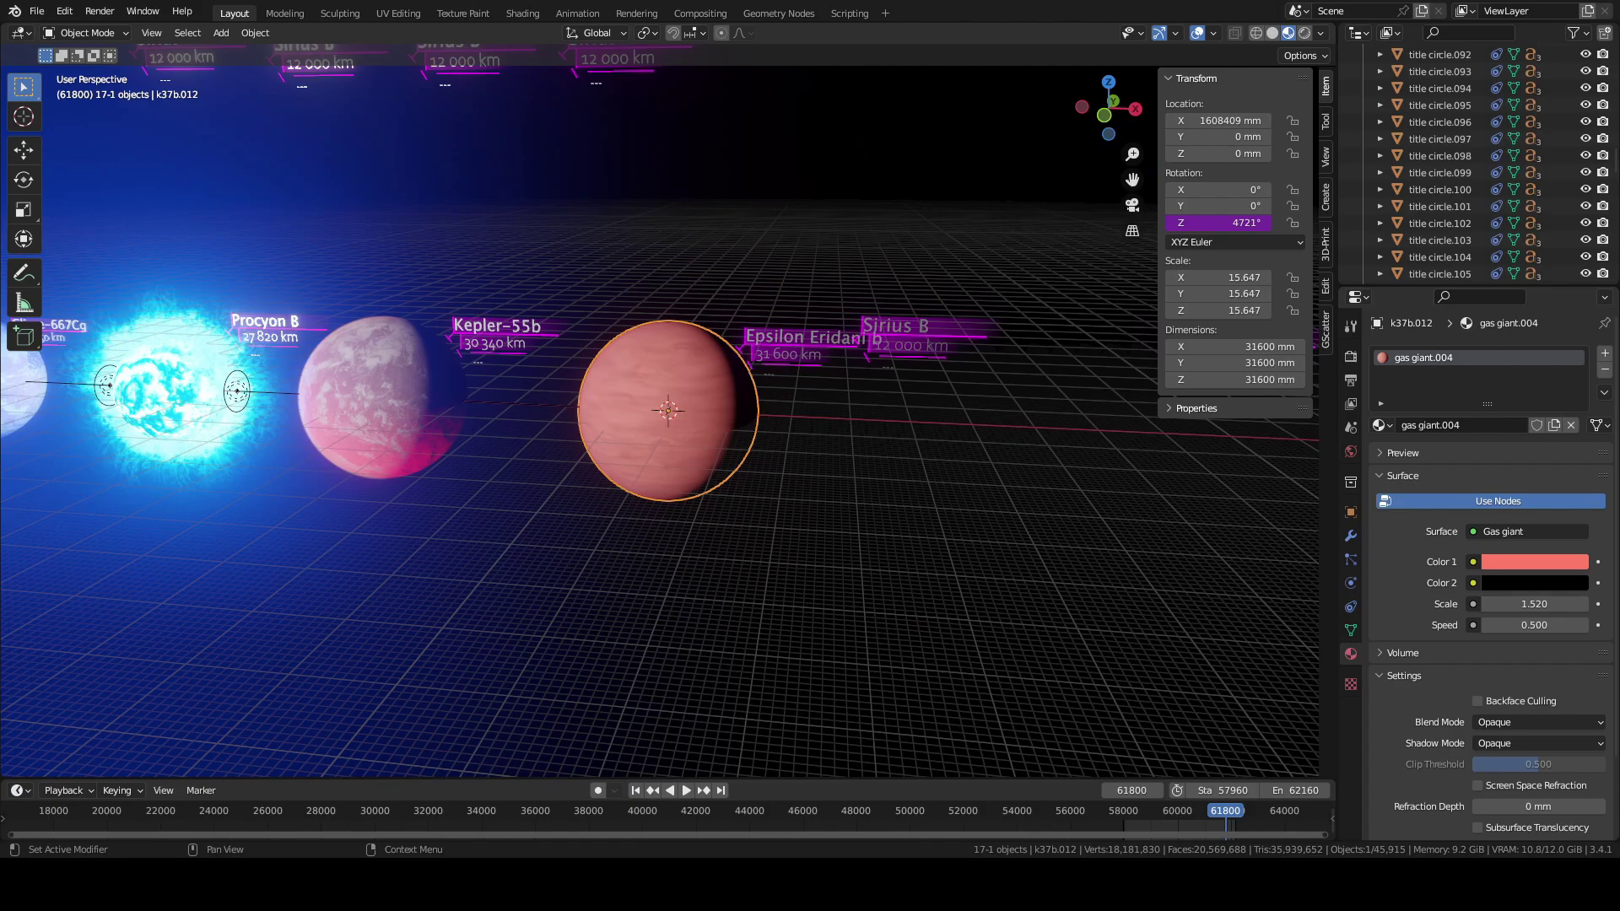
key(alt+d)
key(x)
click(1096, 369)
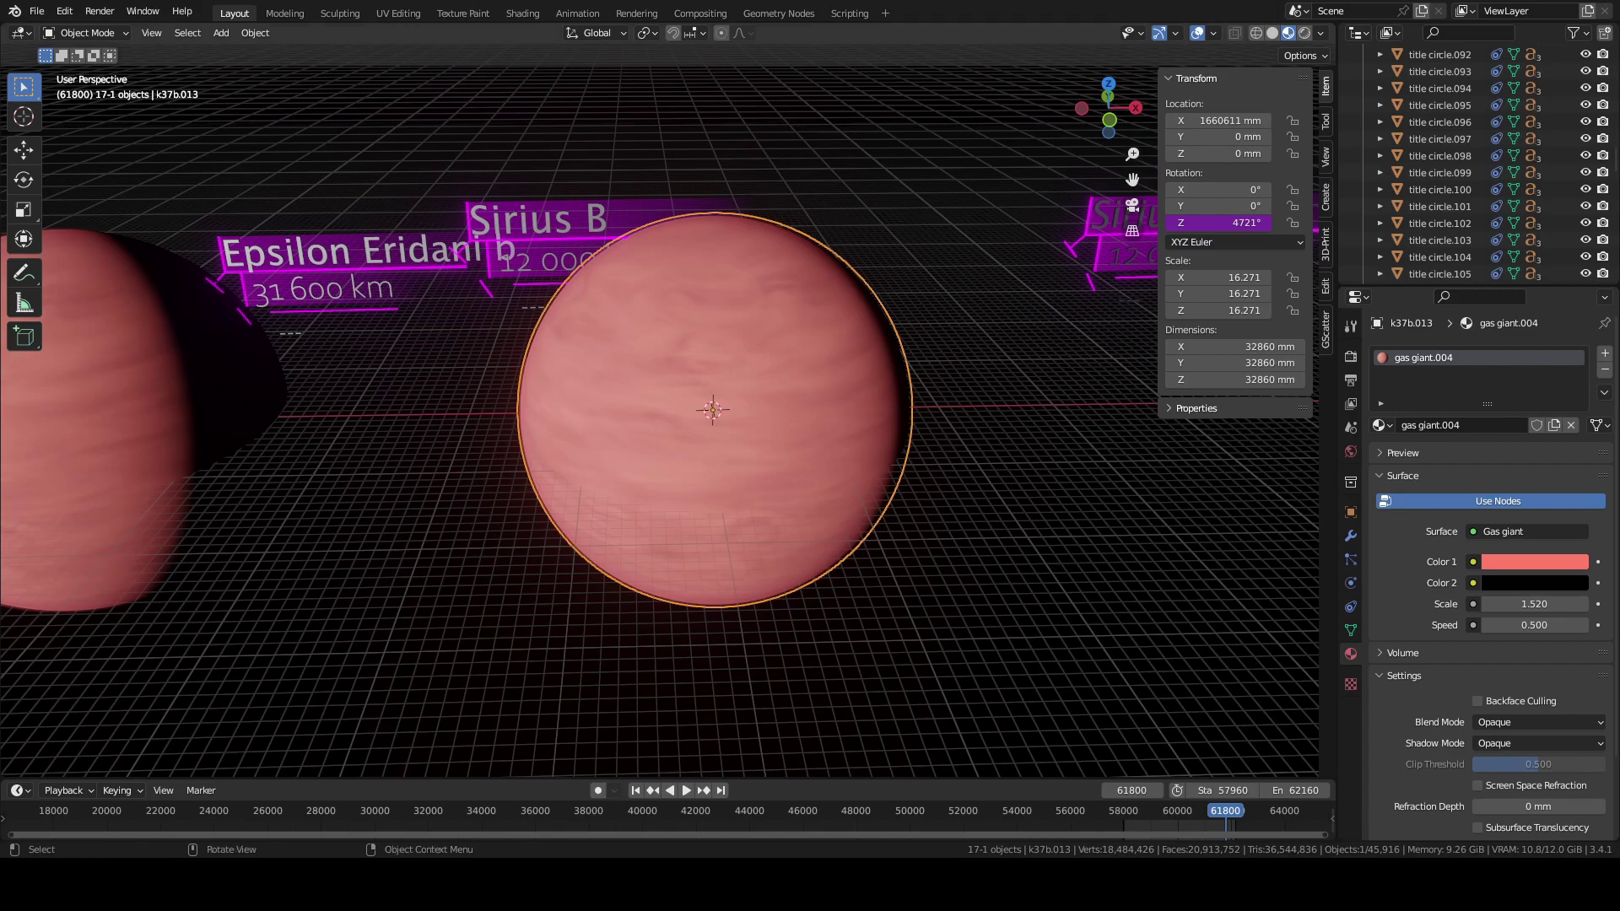
key(ctrl+z)
scroll(675, 410, down, 8)
- Change the copy's material to the yellow gas giant material
click(1378, 425)
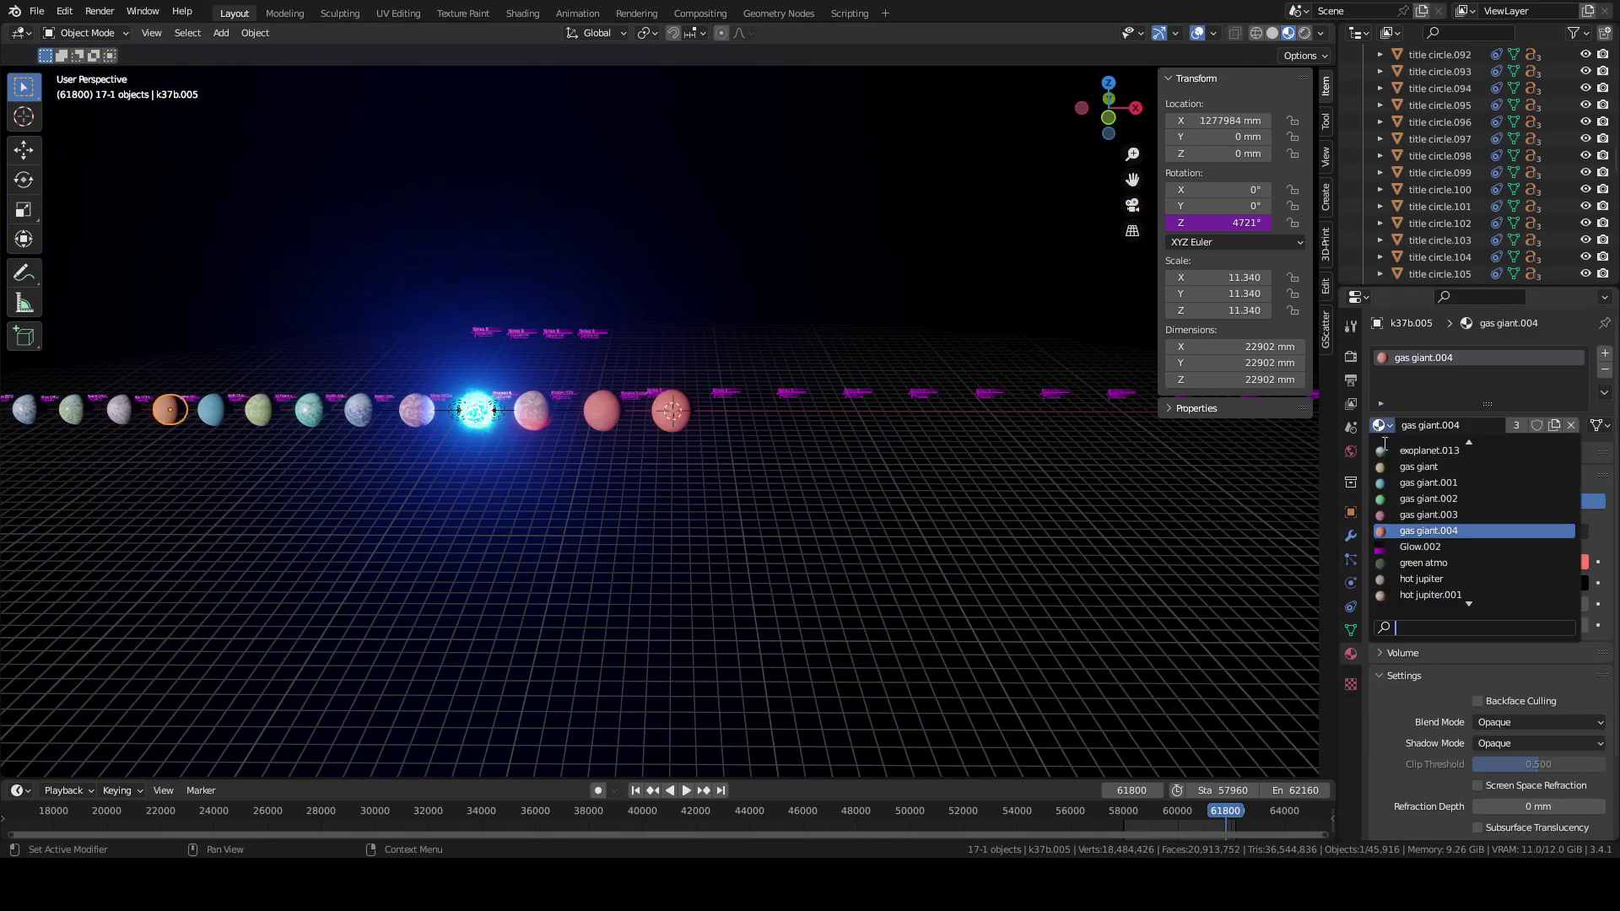
scroll(835, 462, up, 8)
key(ctrl+shift+z)
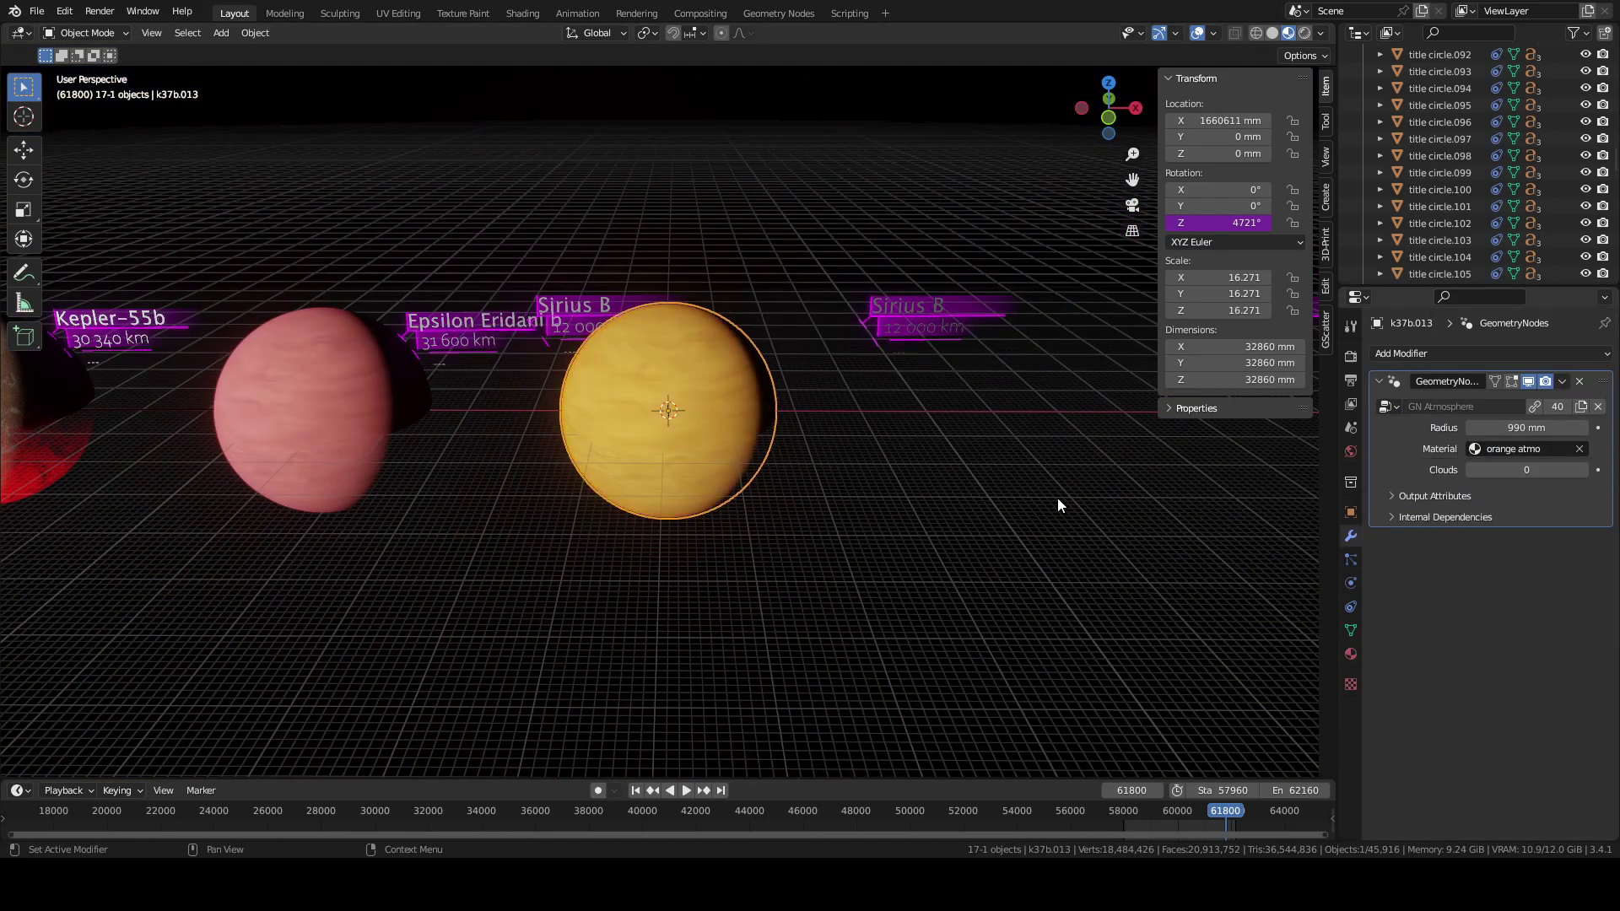
scroll(701, 433, down, 2)
scroll(659, 324, up, 3)
- Snap a spare label frame onto the yellow planet and label it Kepler-319c, 37 000 km
click(659, 324)
key(shift+s)
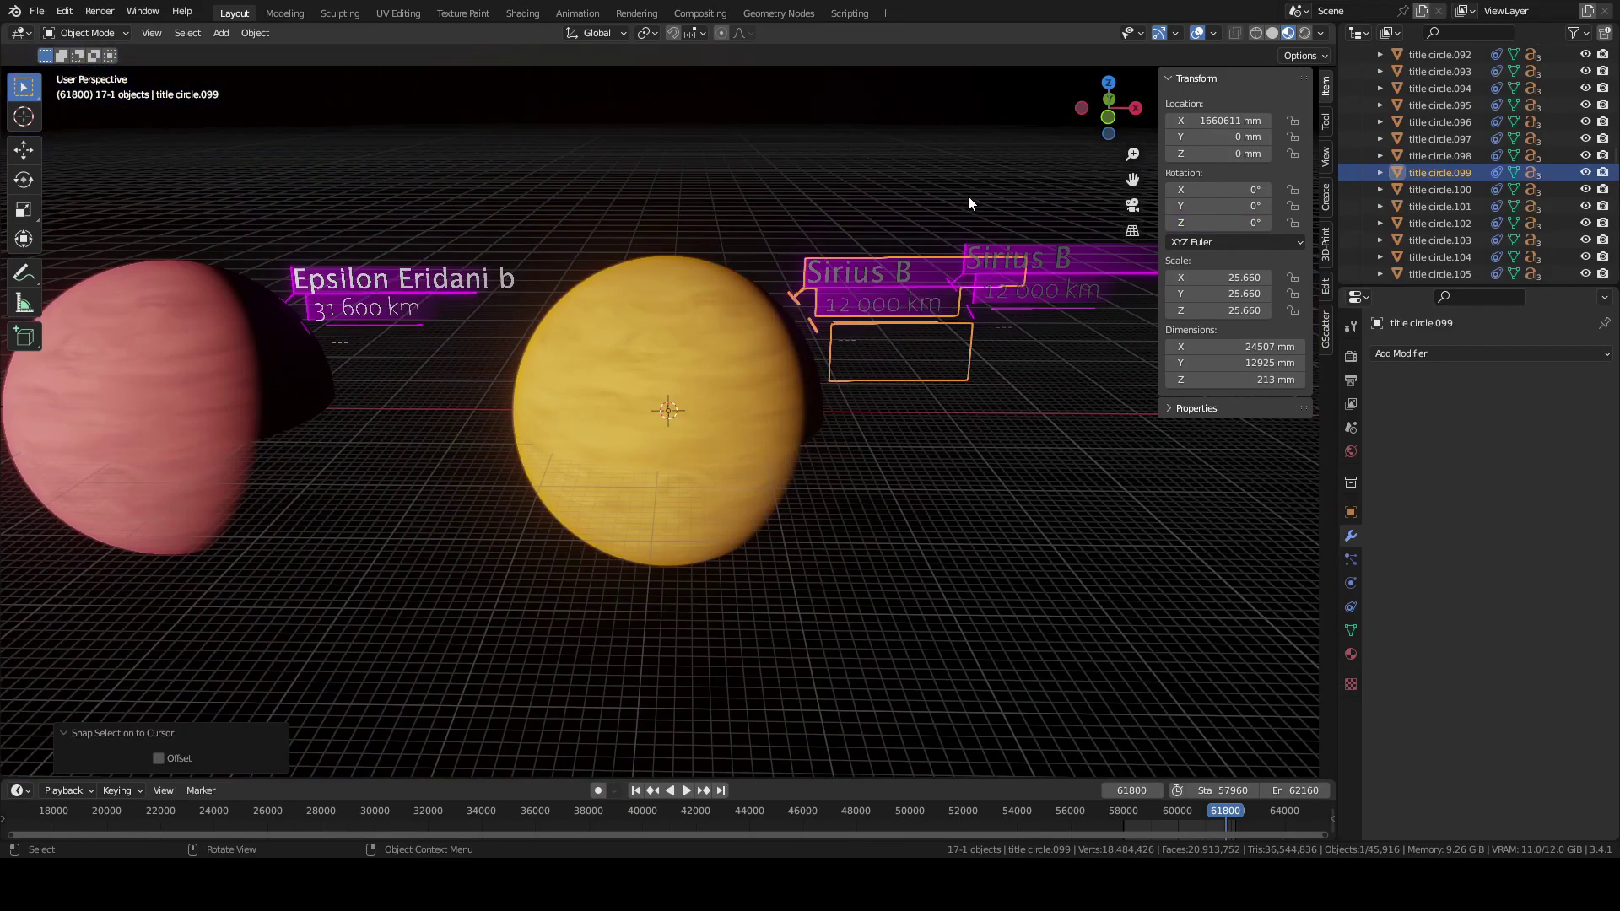
key(ctrl+z)
key(ctrl+shift+z)
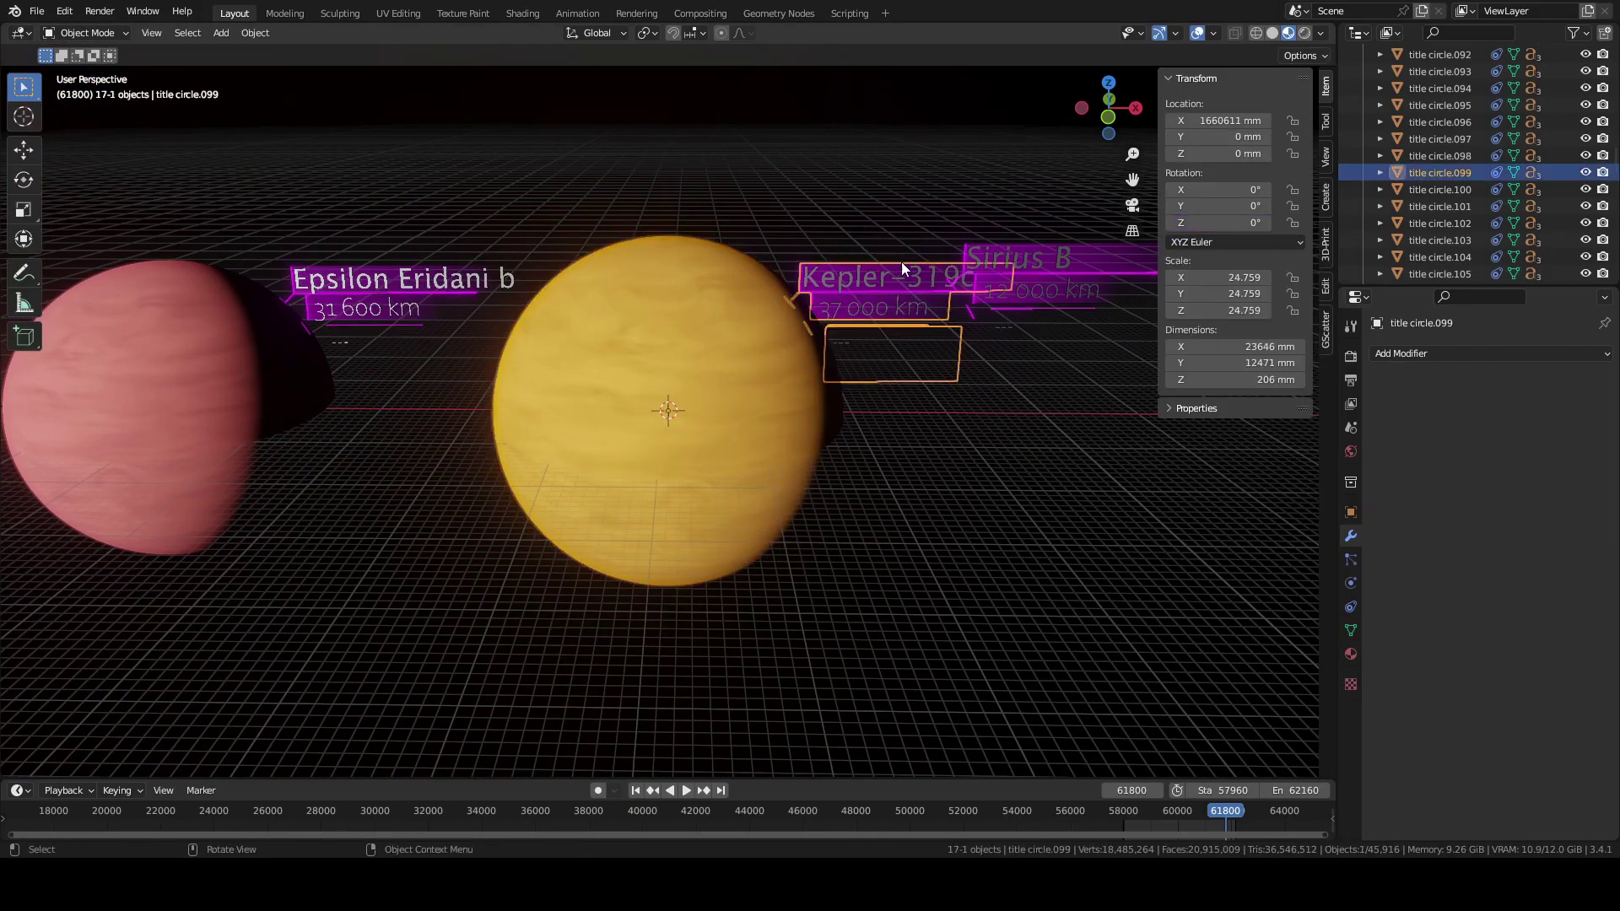
scroll(788, 263, down, 3)
scroll(788, 263, down, 3)
key(Delete)
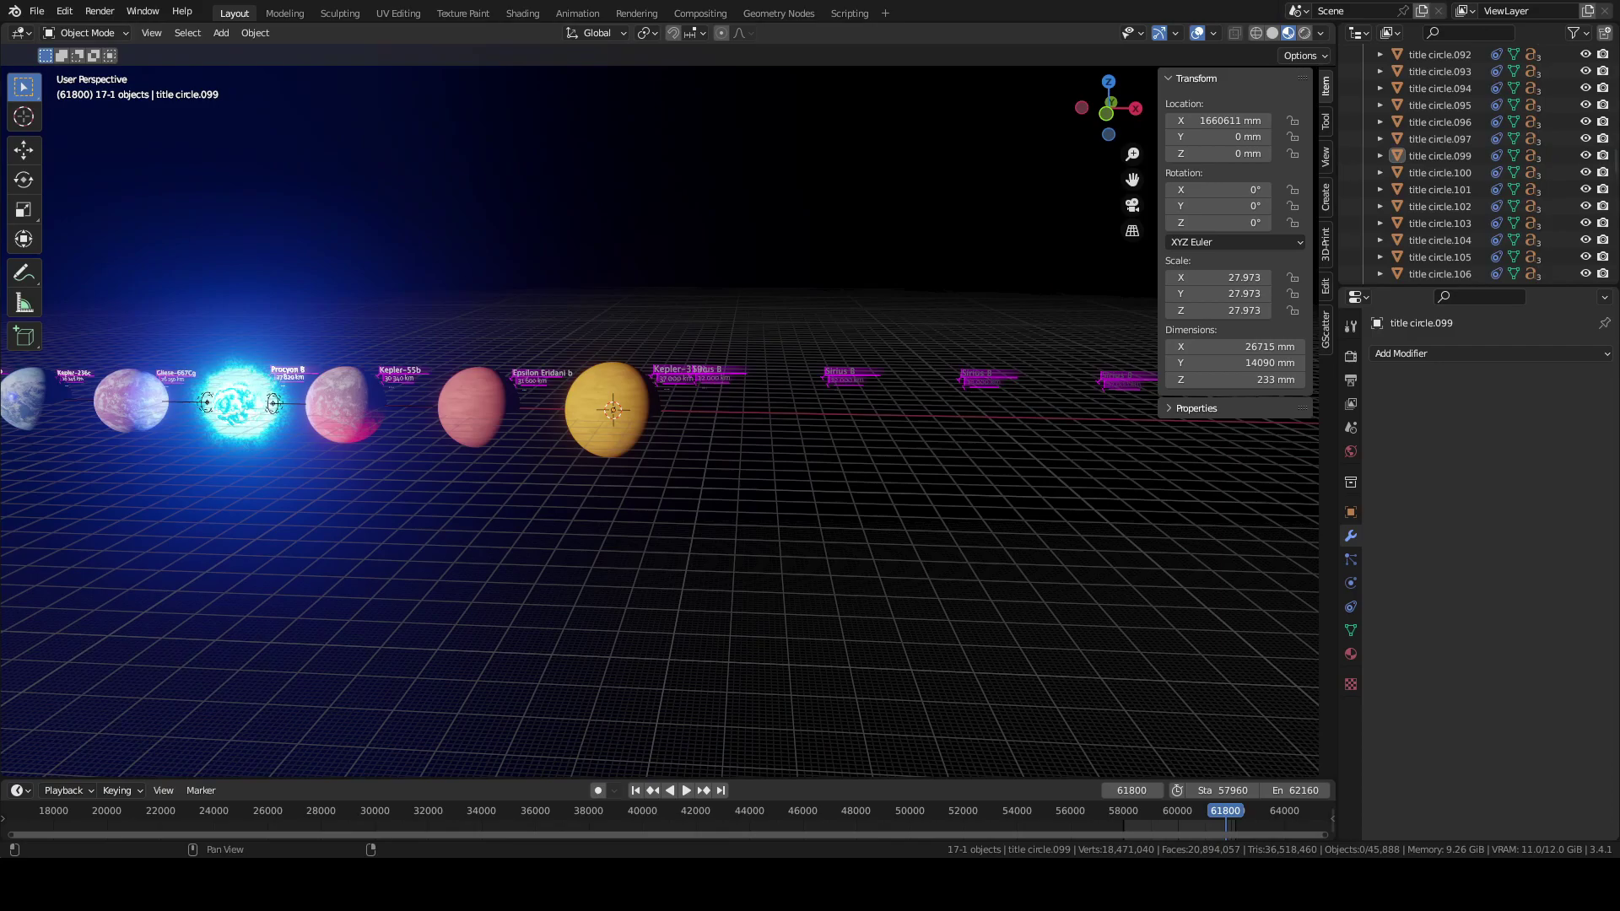
- Duplicate the yellow planet further along the row and snap another label frame onto the pink planet
click(607, 413)
key(shift+d)
key(Escape)
scroll(883, 441, up, 2)
scroll(685, 317, up, 4)
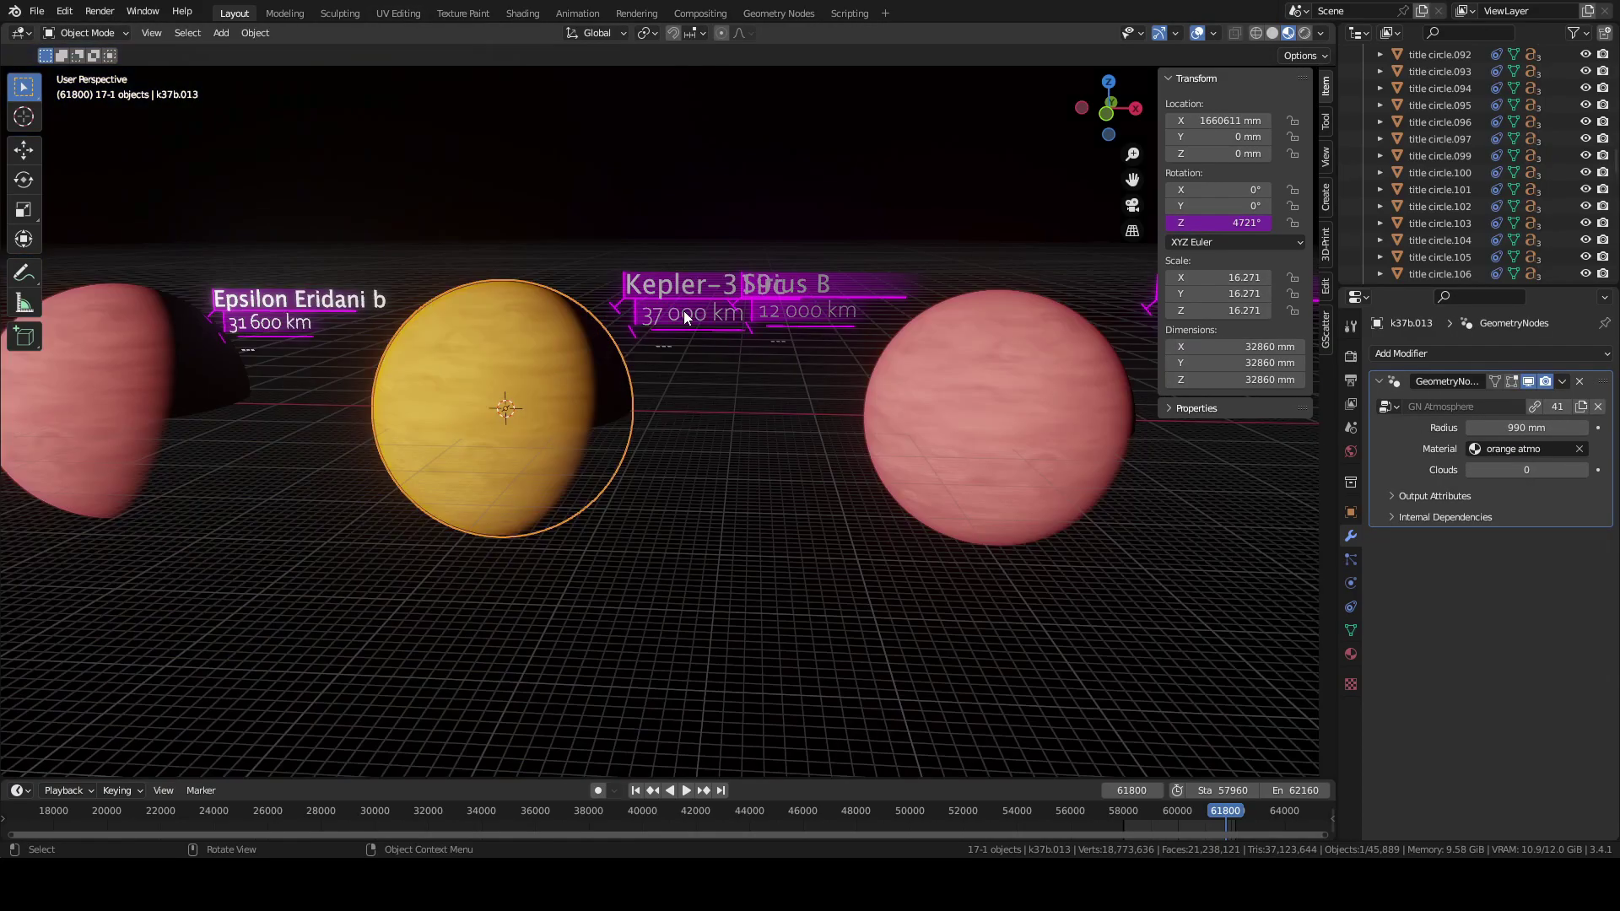
click(645, 298)
click(930, 346)
key(shift+s)
click(843, 179)
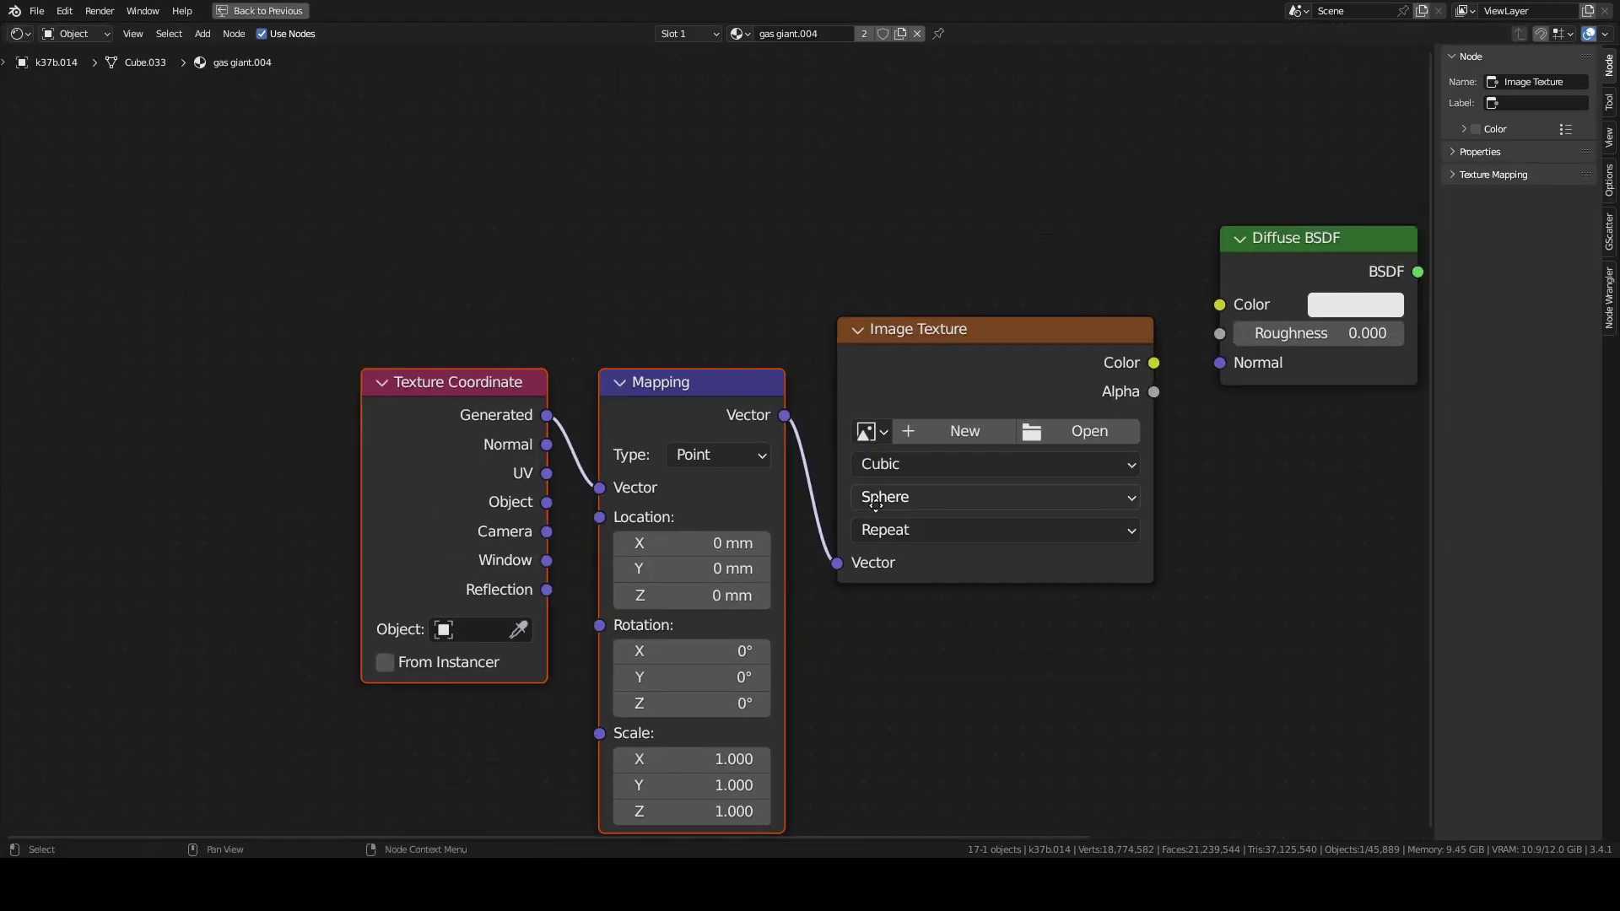
- Link the 'text bright' material to the labels and browse materials for Epsilon Eridani b
middle_drag(874, 504, 645, 525)
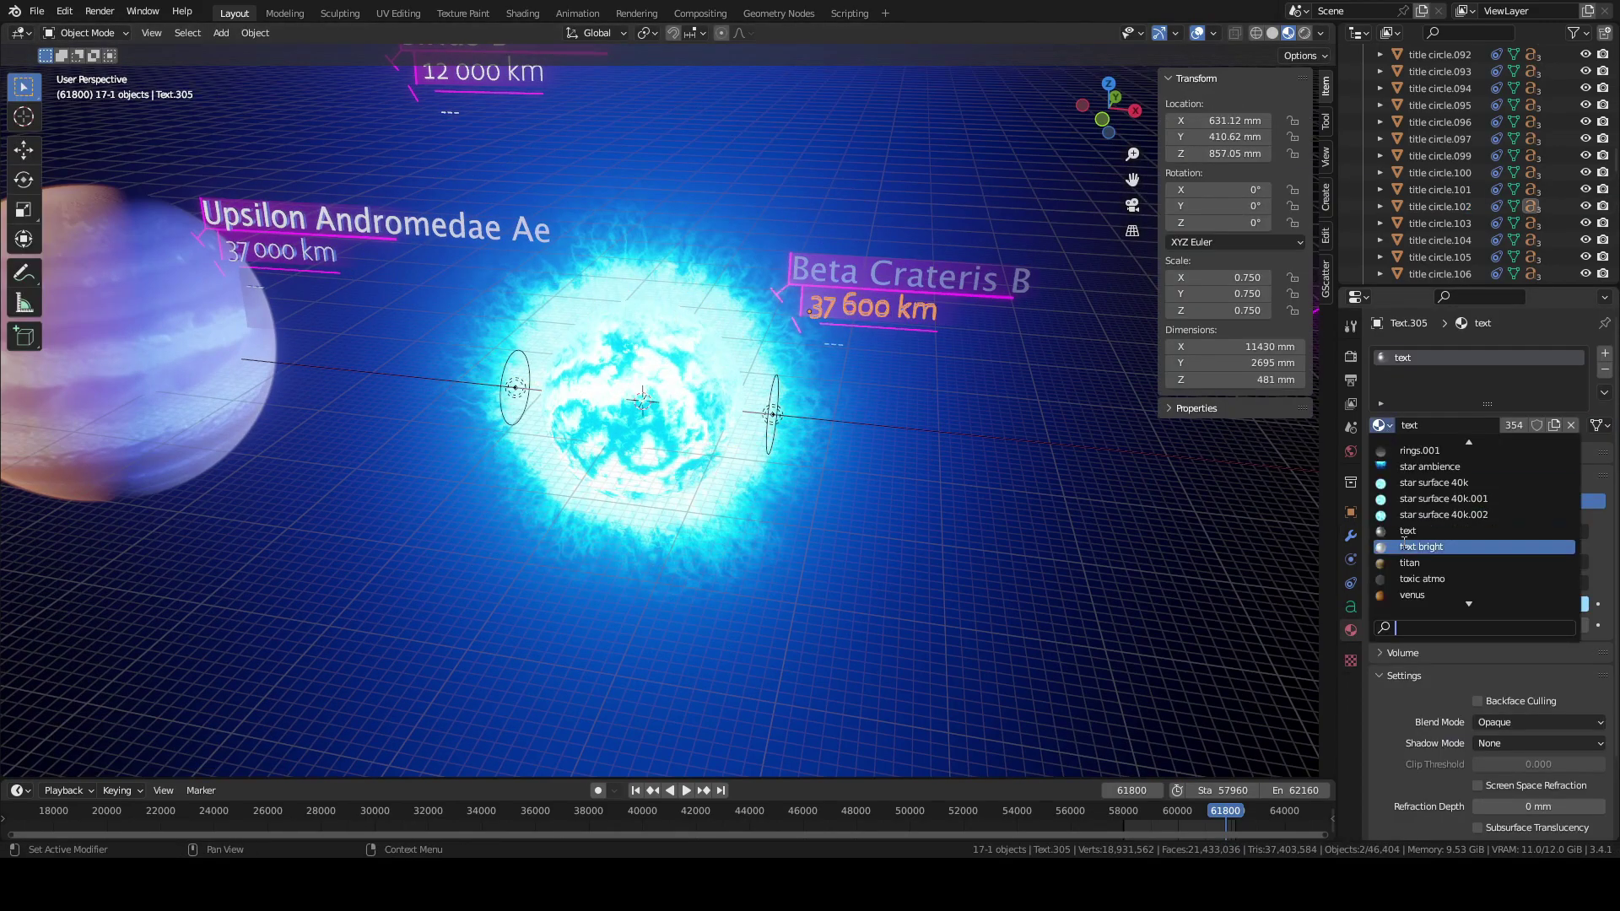
key(ctrl+l)
click(827, 341)
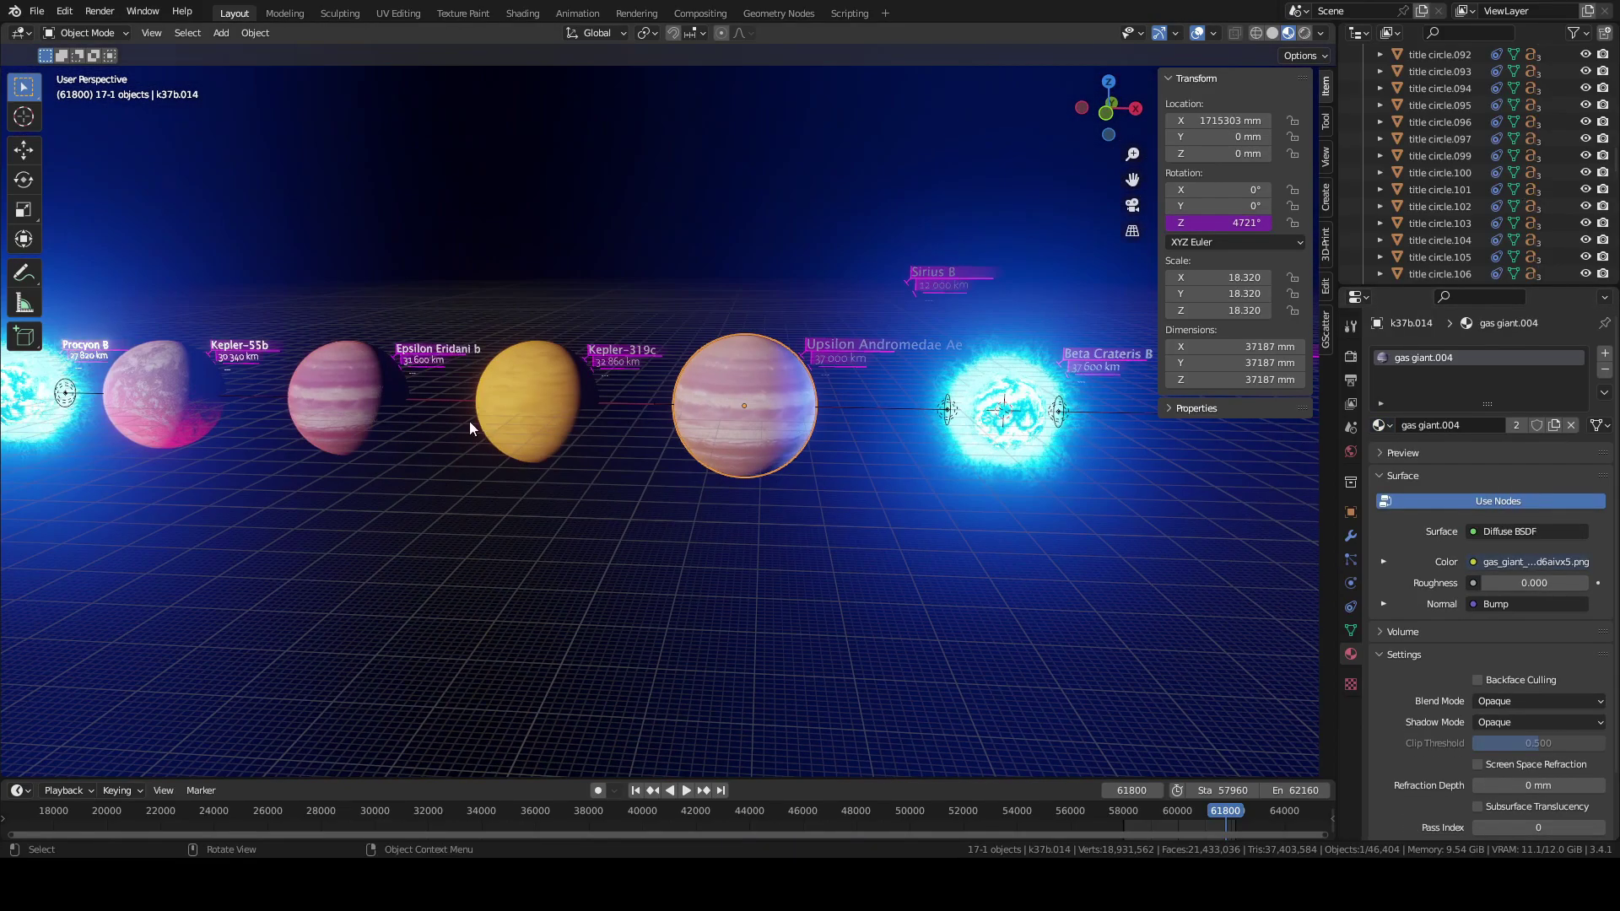
click(349, 397)
click(1382, 426)
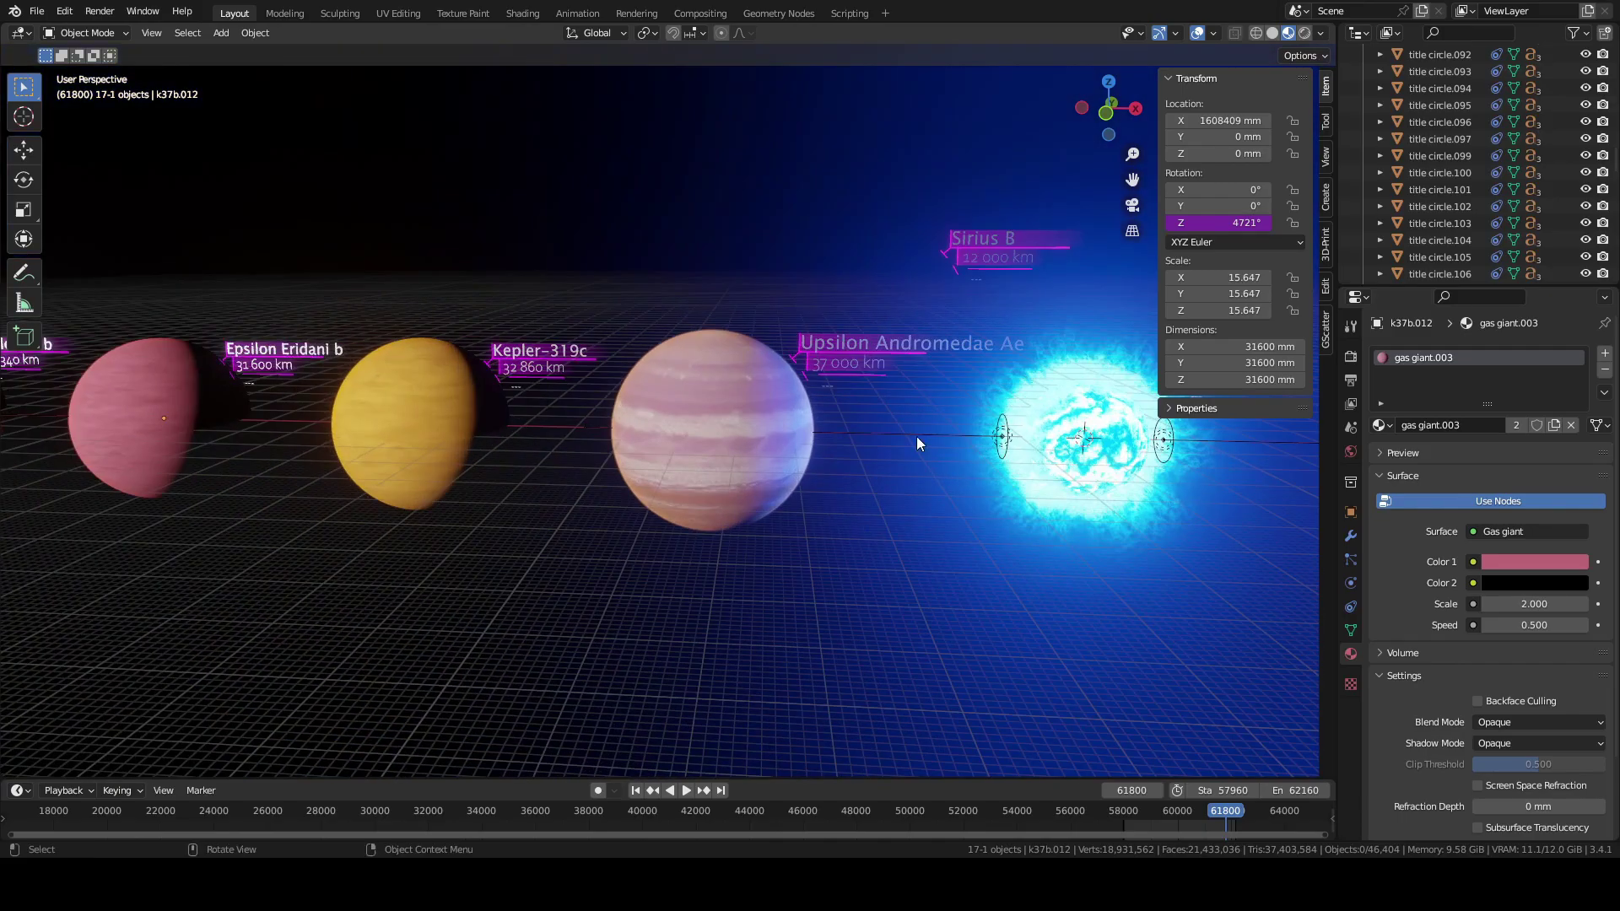
- Scale the blue light beside the Beta Crateris B star by 2
click(916, 437)
text(s)
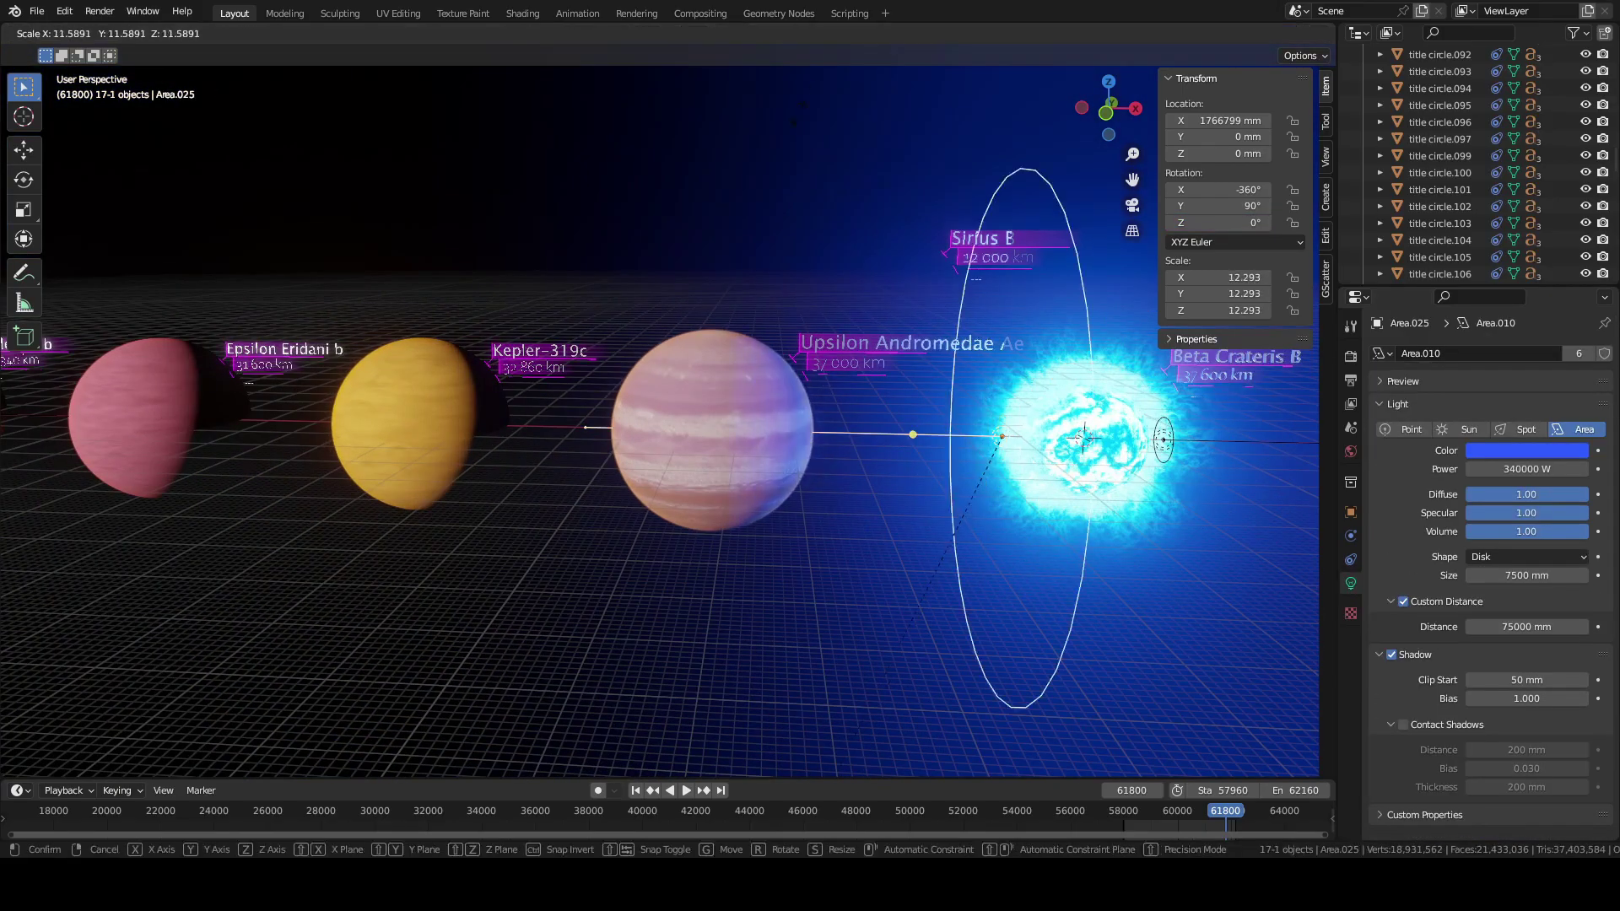
text(2)
key(Return)
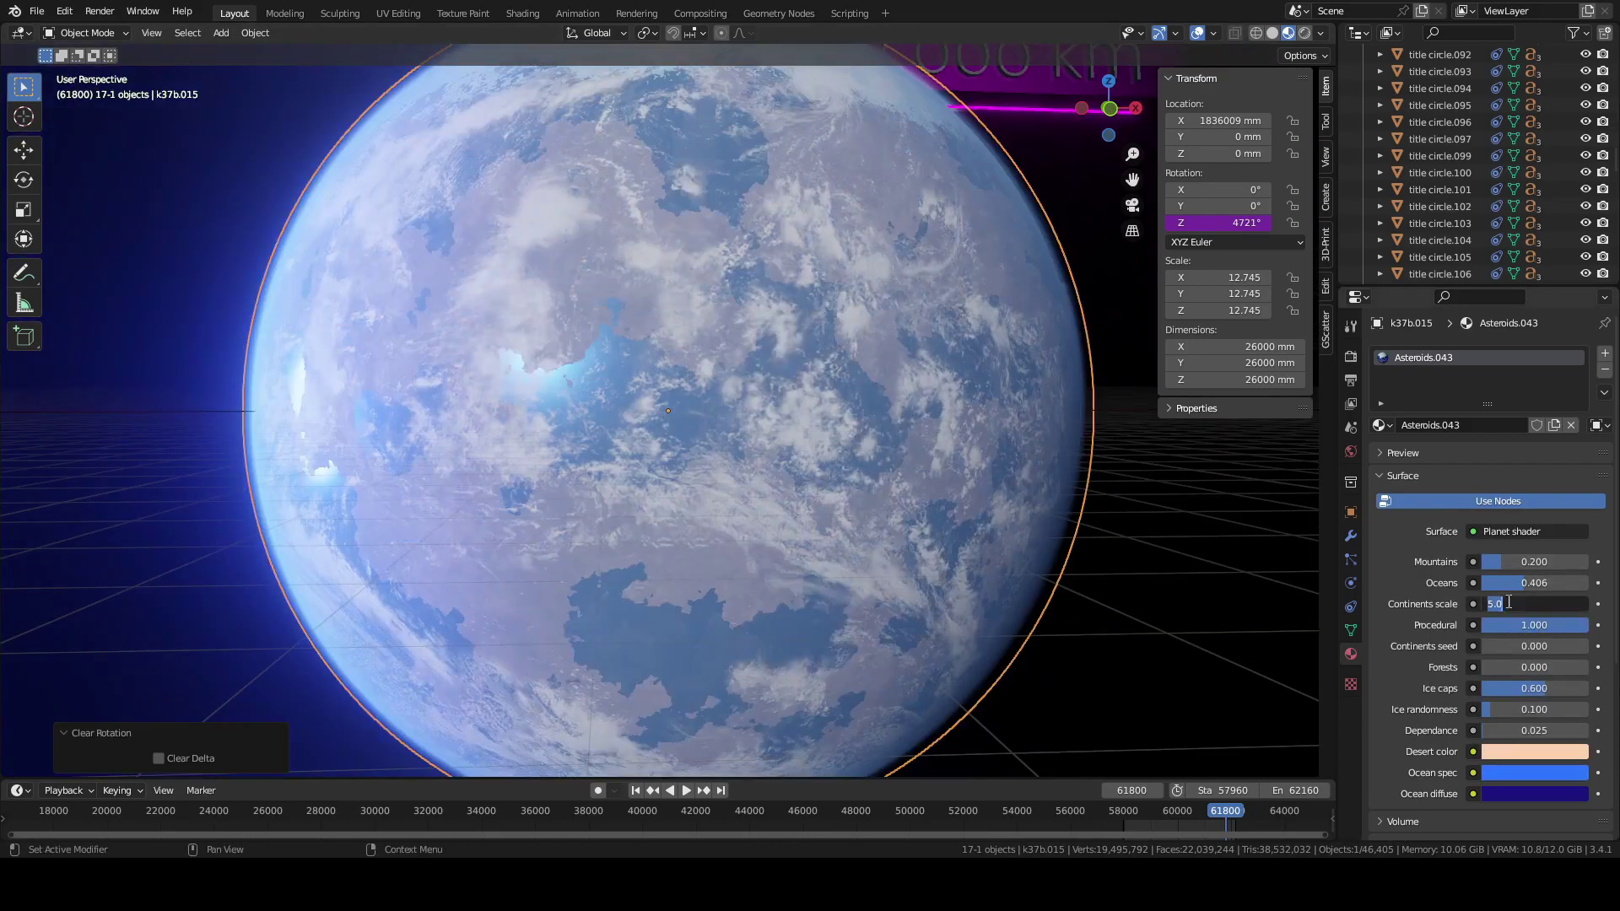
- Set the Kepler-33c planet's diameter to 39850 mm
text(50)
key(Return)
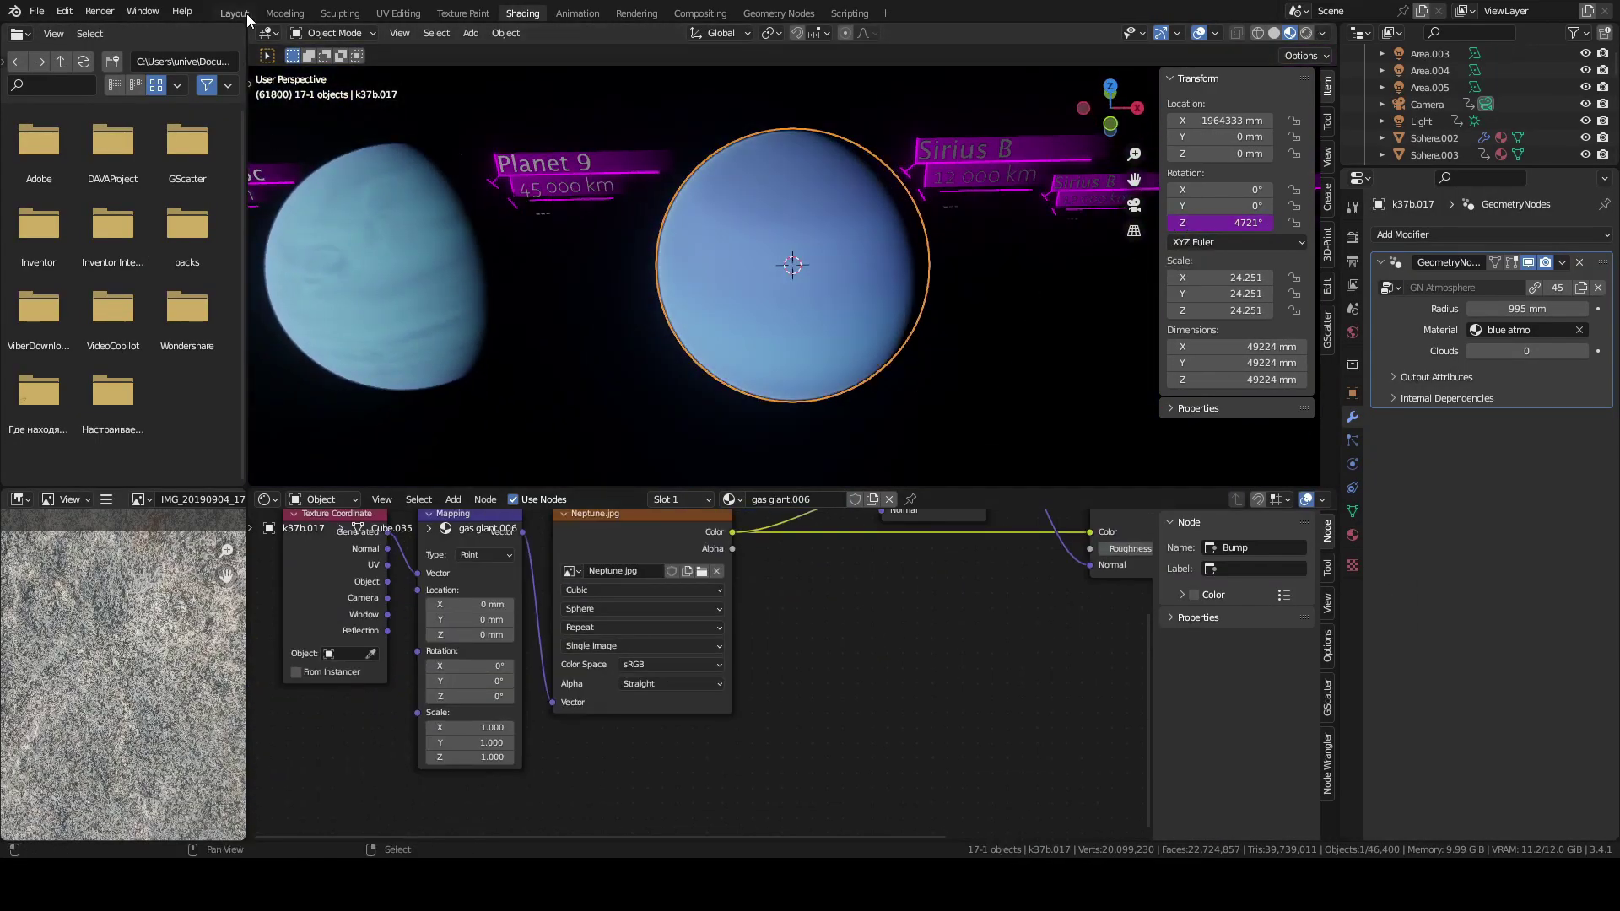
click(234, 13)
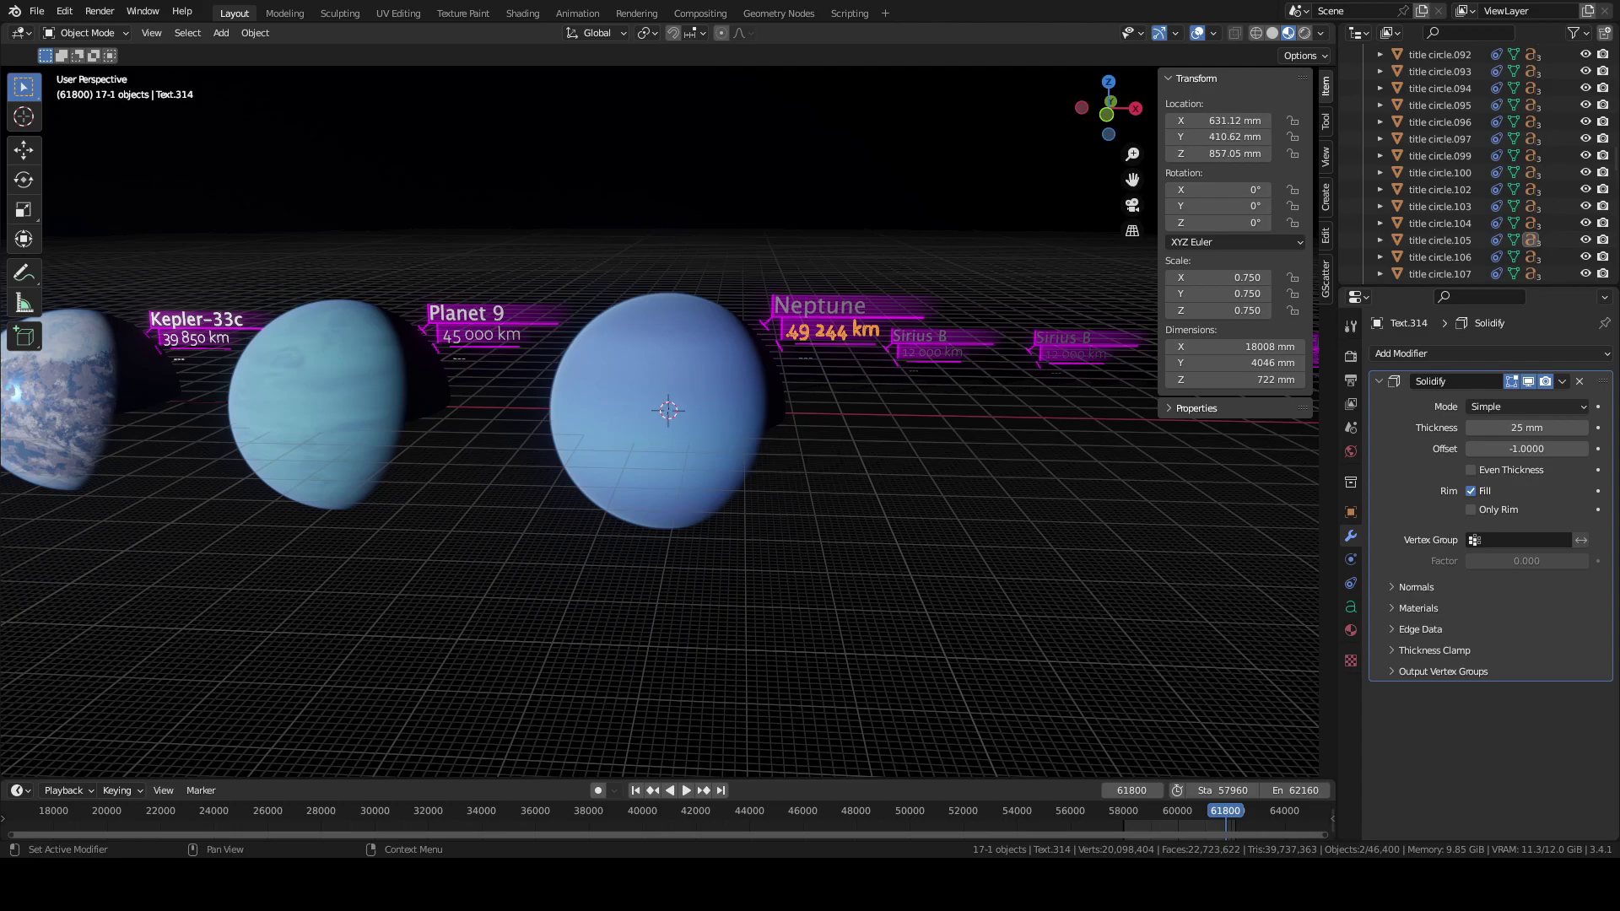
- Reposition the brown planet along the row and select the Sirius B label frame in side view
scroll(638, 398, down, 5)
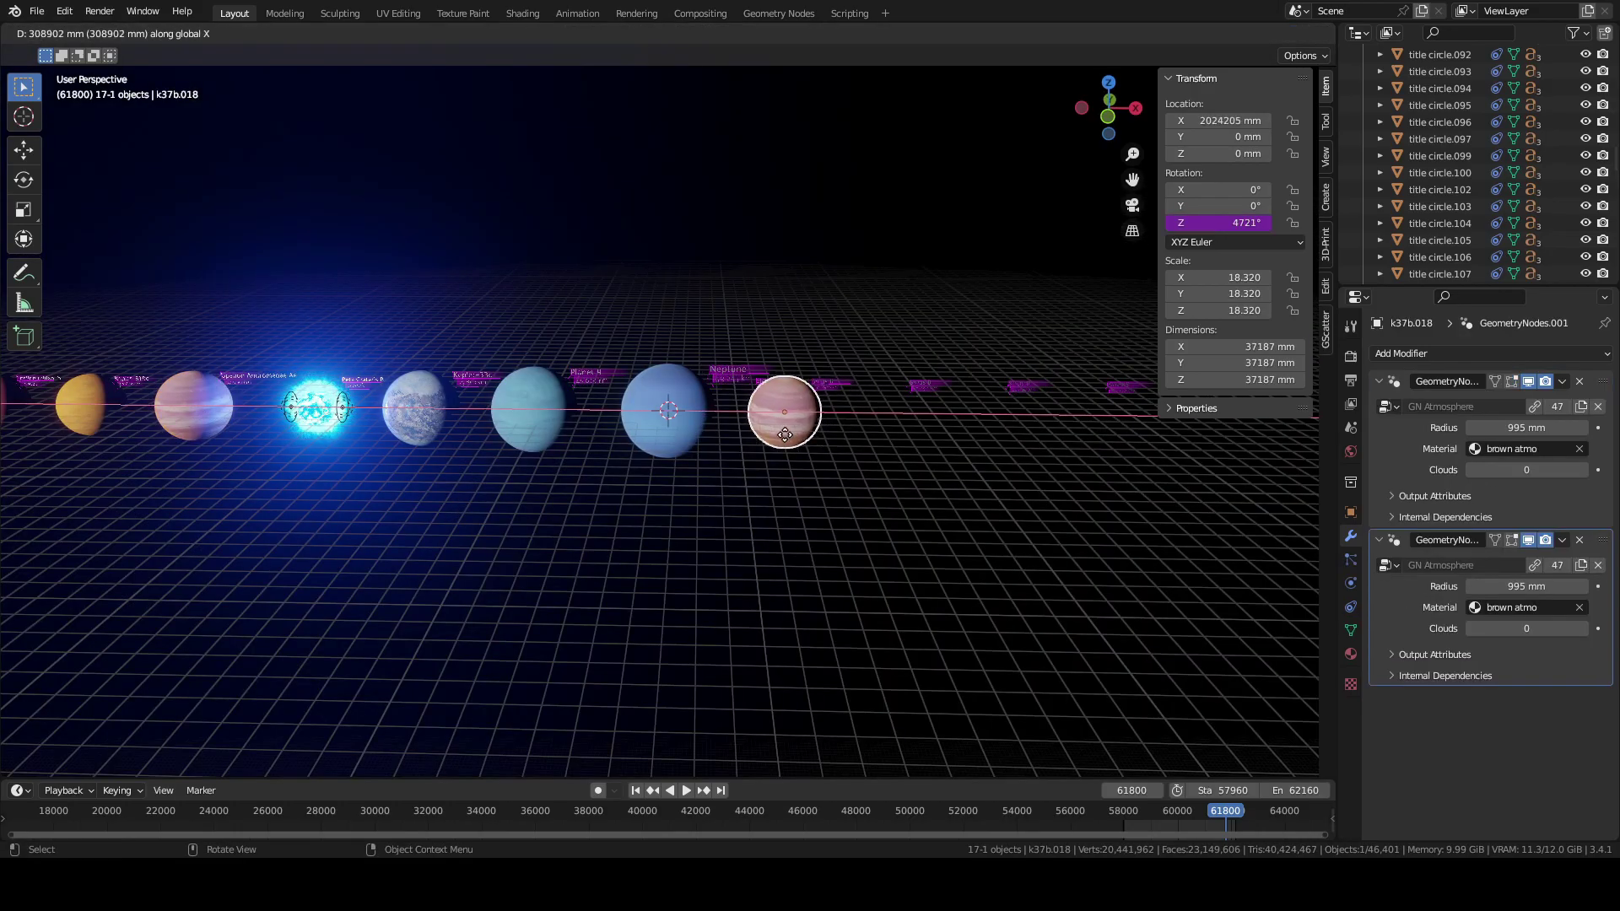
click(785, 435)
key(KP_Decimal)
click(953, 283)
scroll(1424, 235, down, 5)
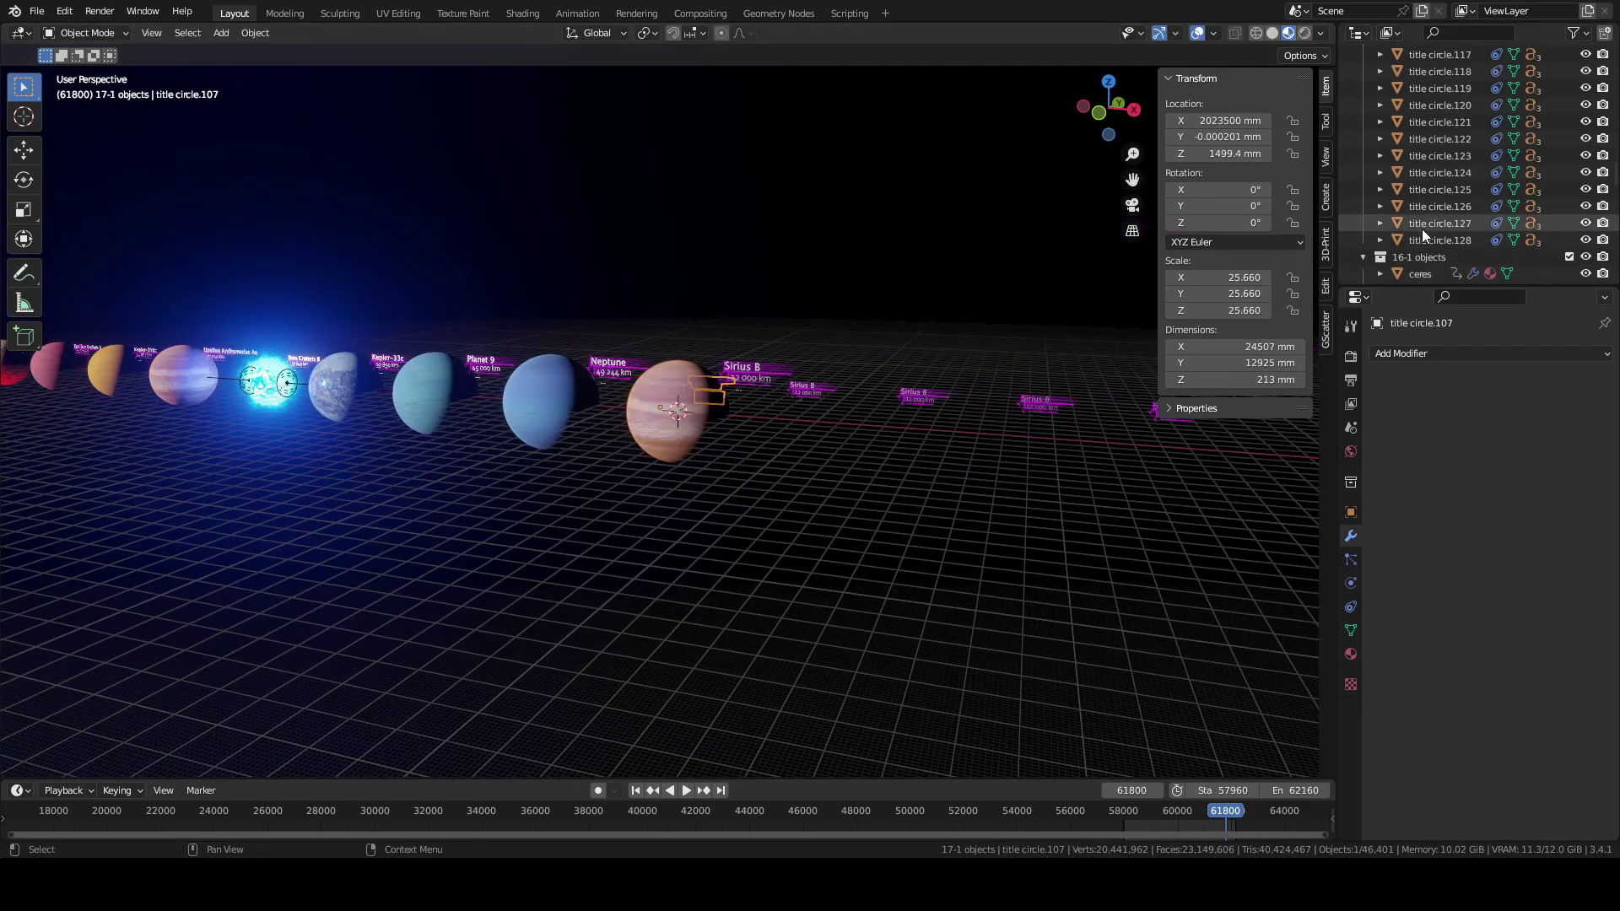
scroll(581, 423, down, 5)
key(KP_5)
middle_drag(169, 389, 656, 485)
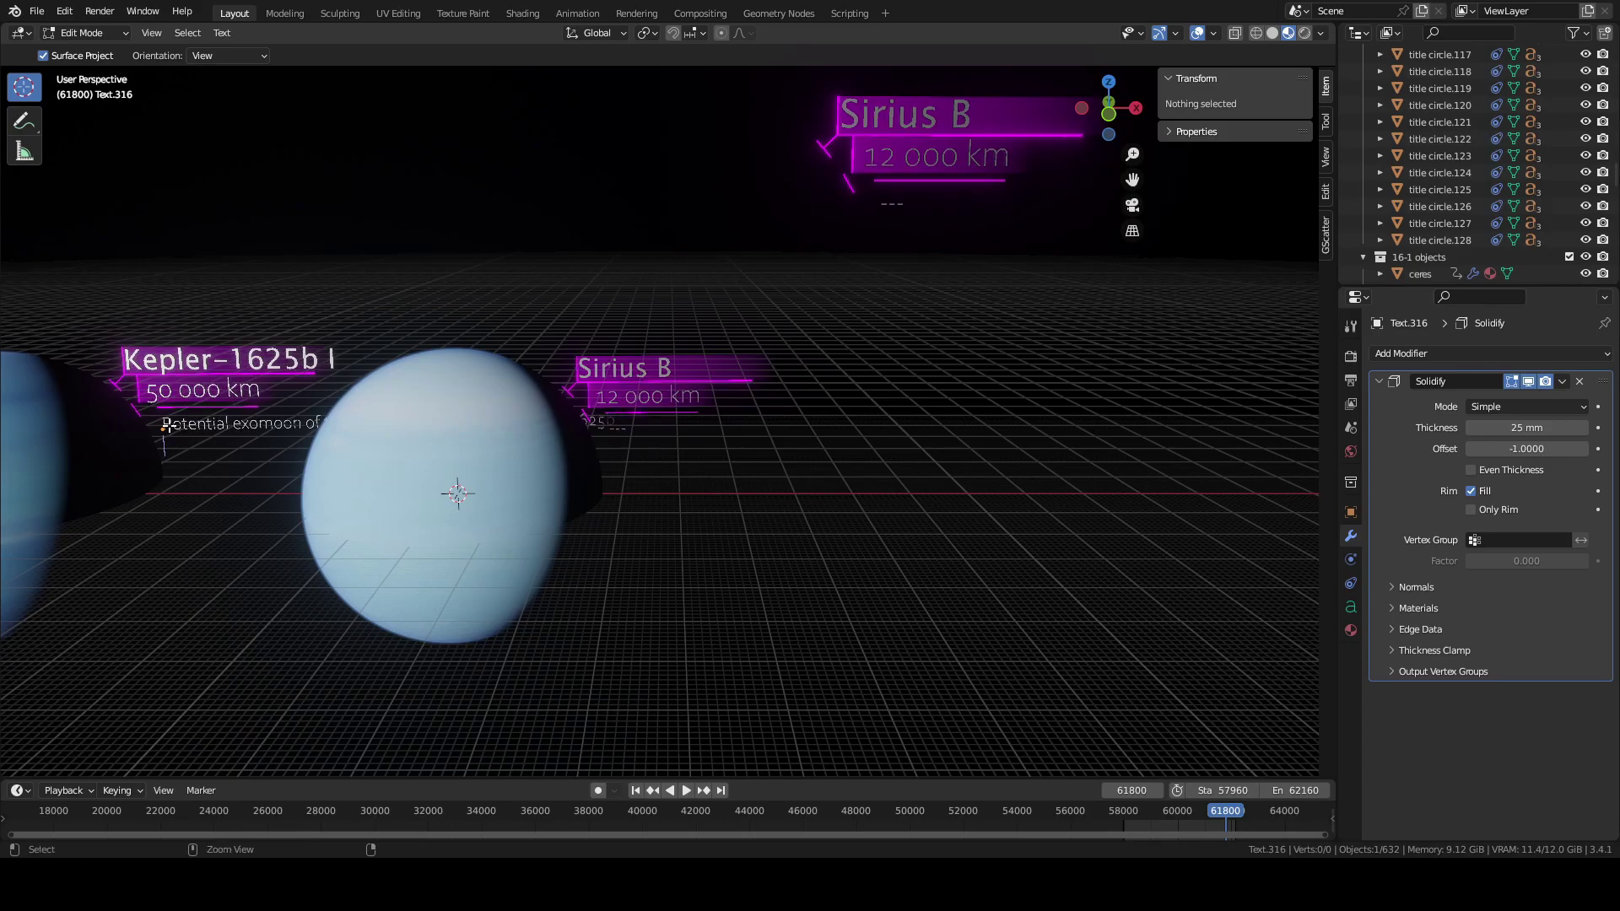
- Finish the Kepler-1625b I label and link UV coordinates into Uranus's texture Mapping
key(Tab)
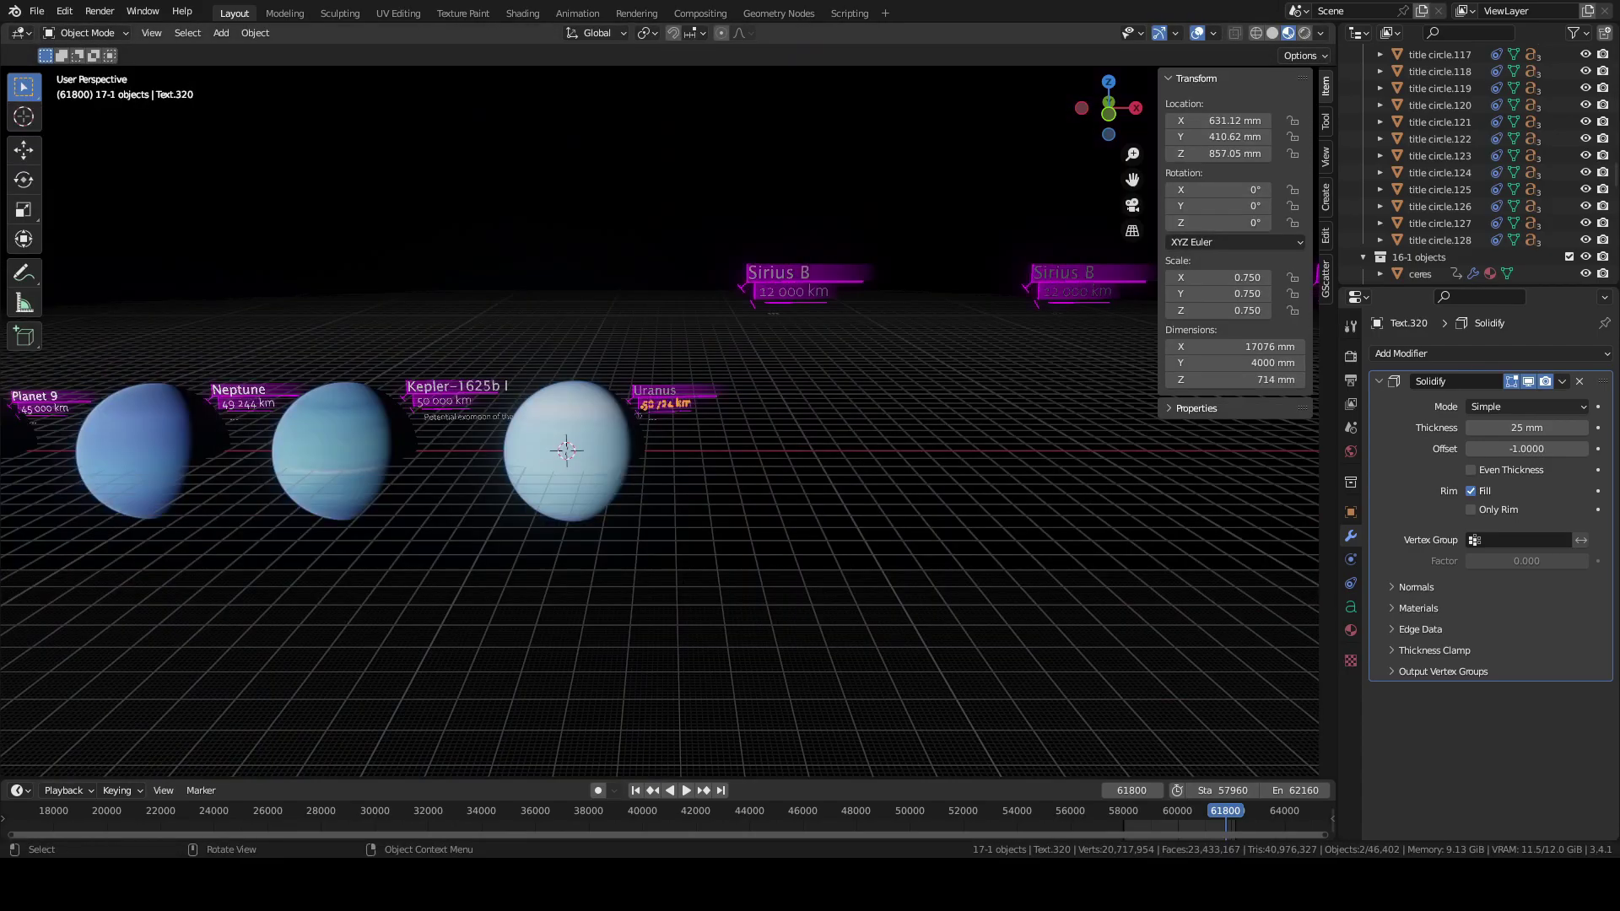
click(530, 14)
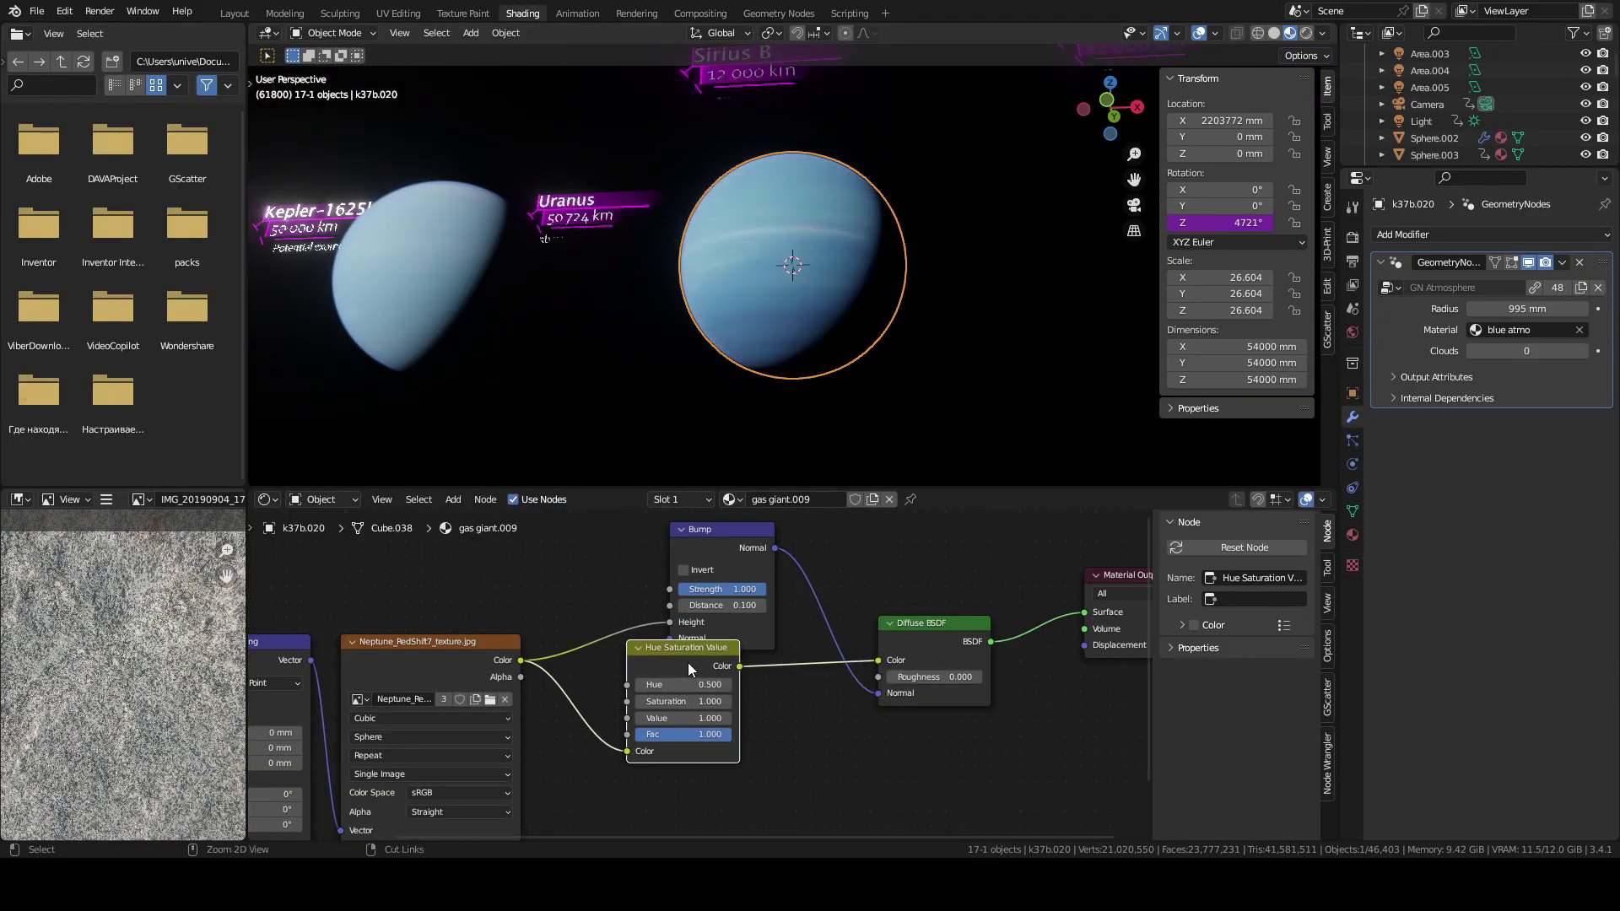
middle_drag(591, 692, 720, 662)
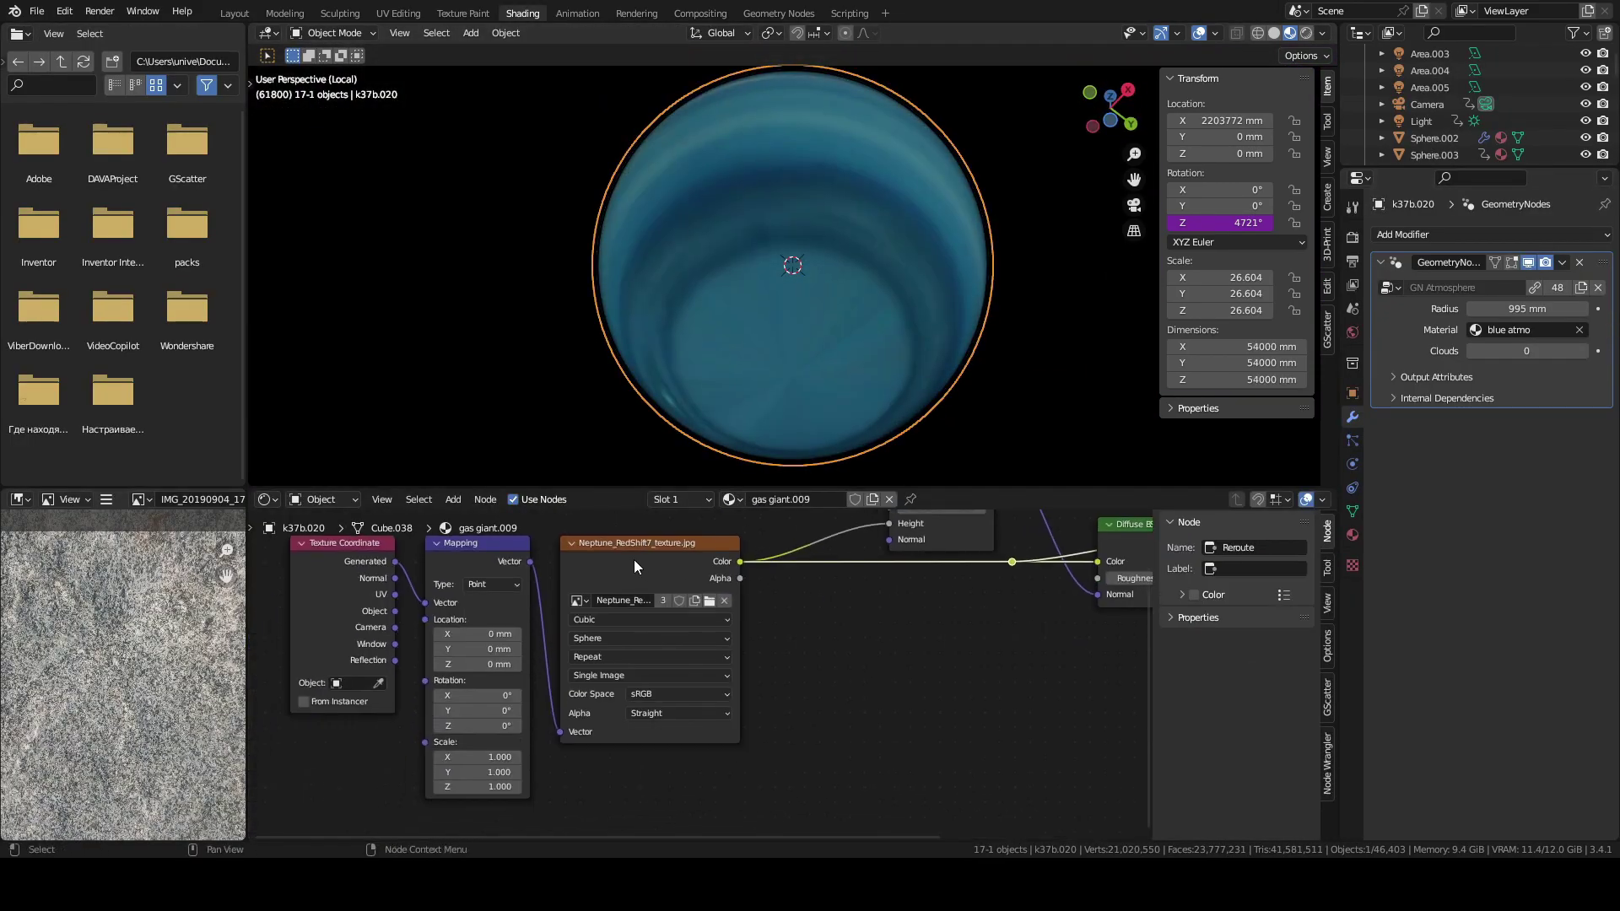